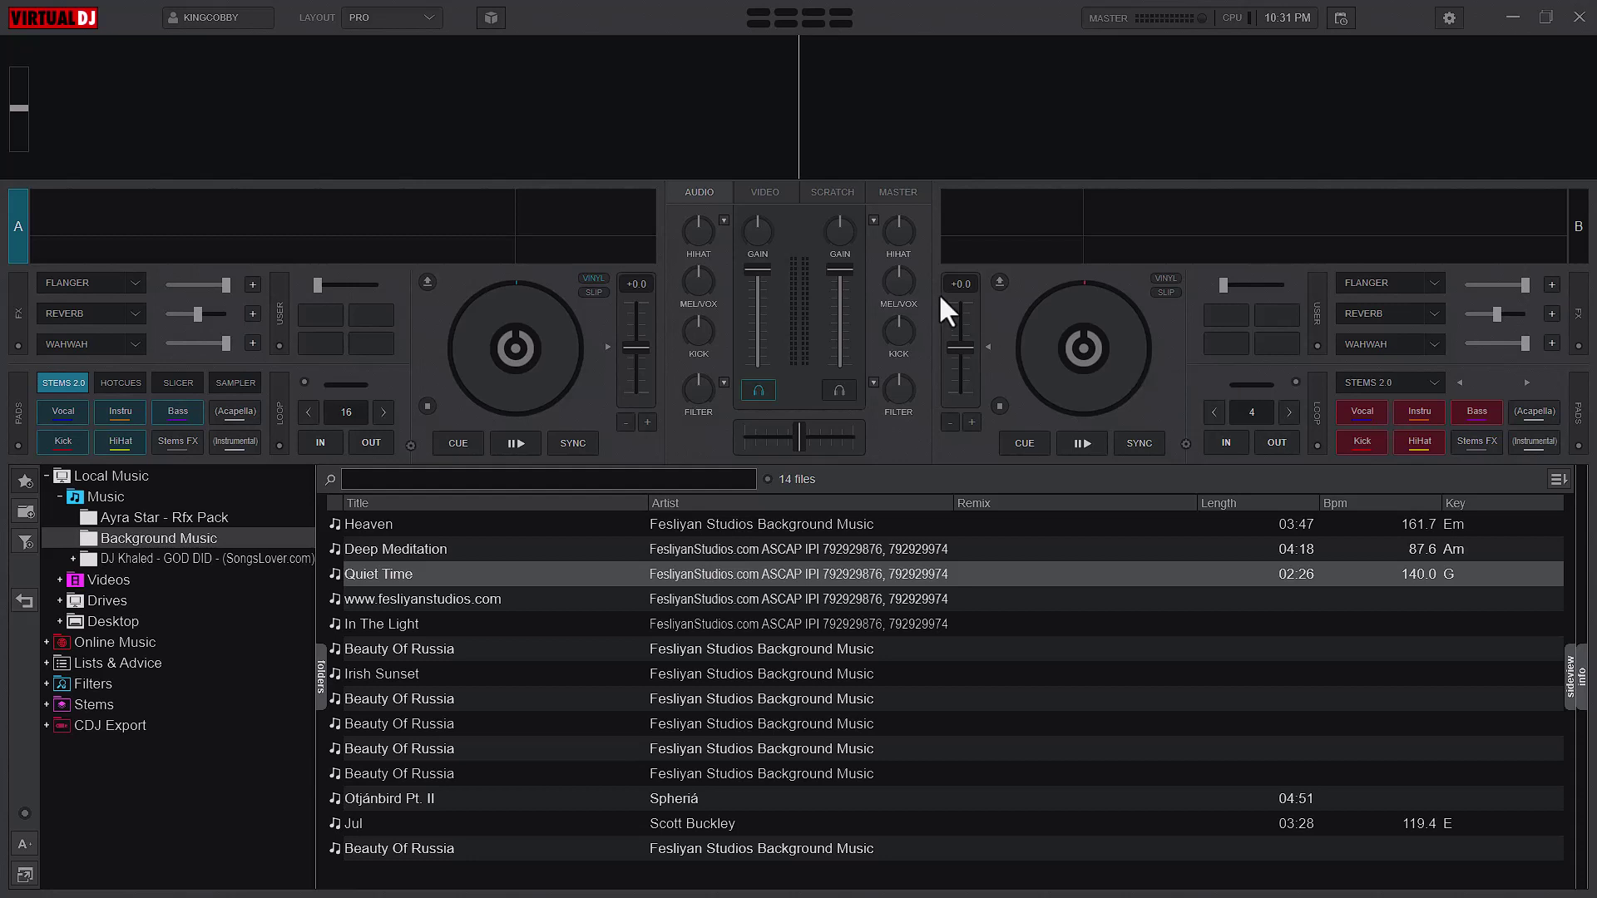
Raise deck A's gain, then reset it to 0 dB
scroll(757, 248, up, 5)
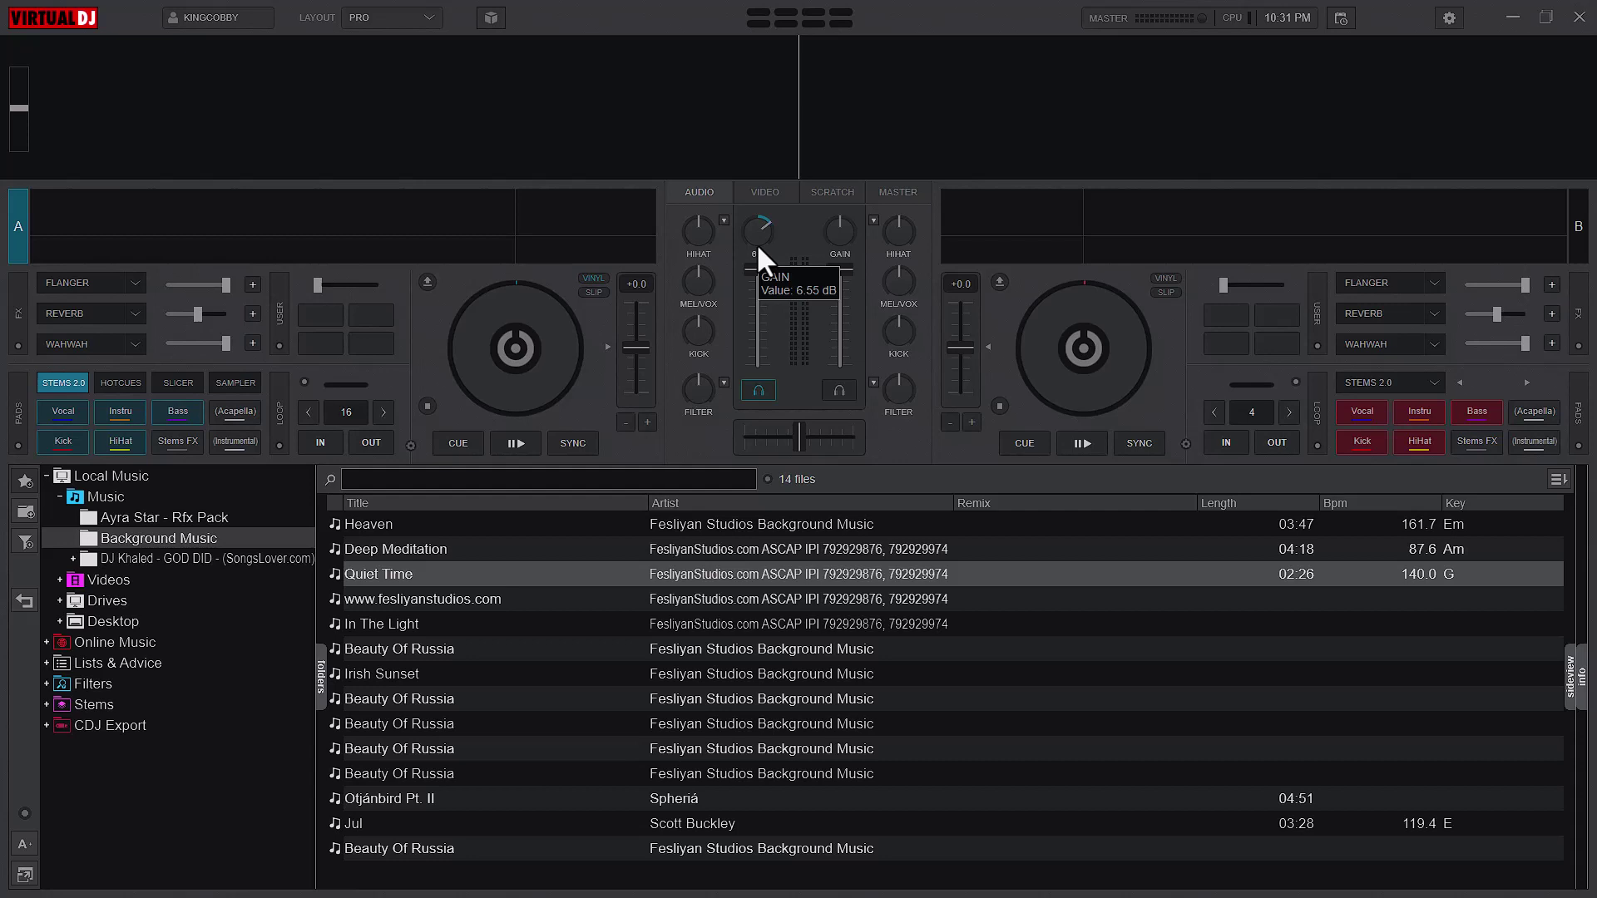
scroll(757, 242, down, 4)
scroll(757, 242, up, 2)
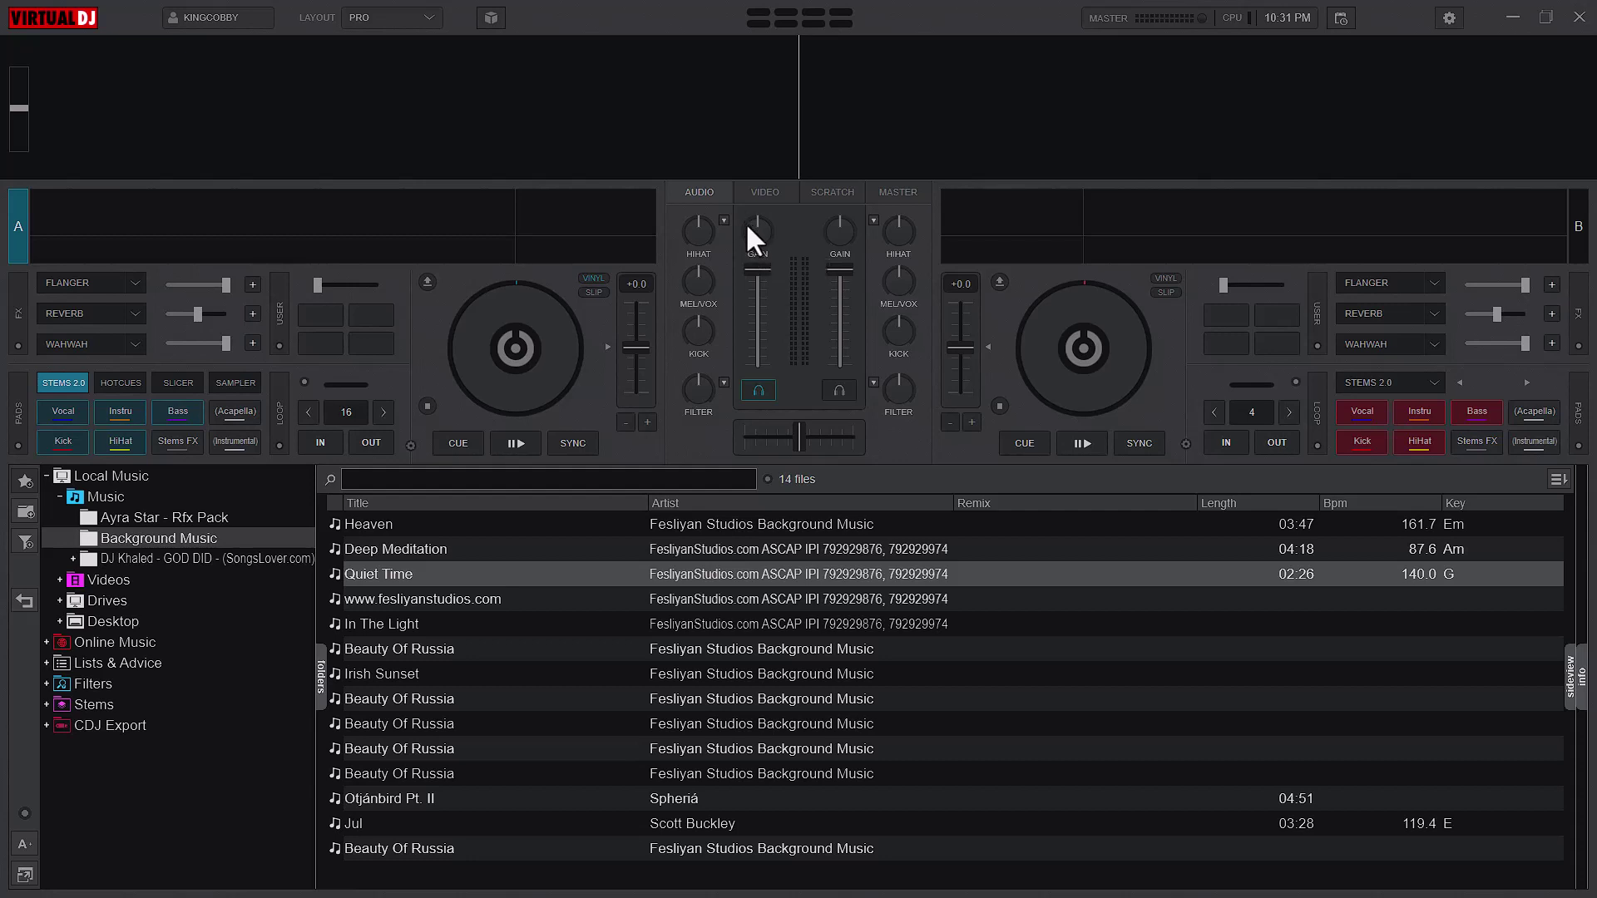
mouse_move(766, 238)
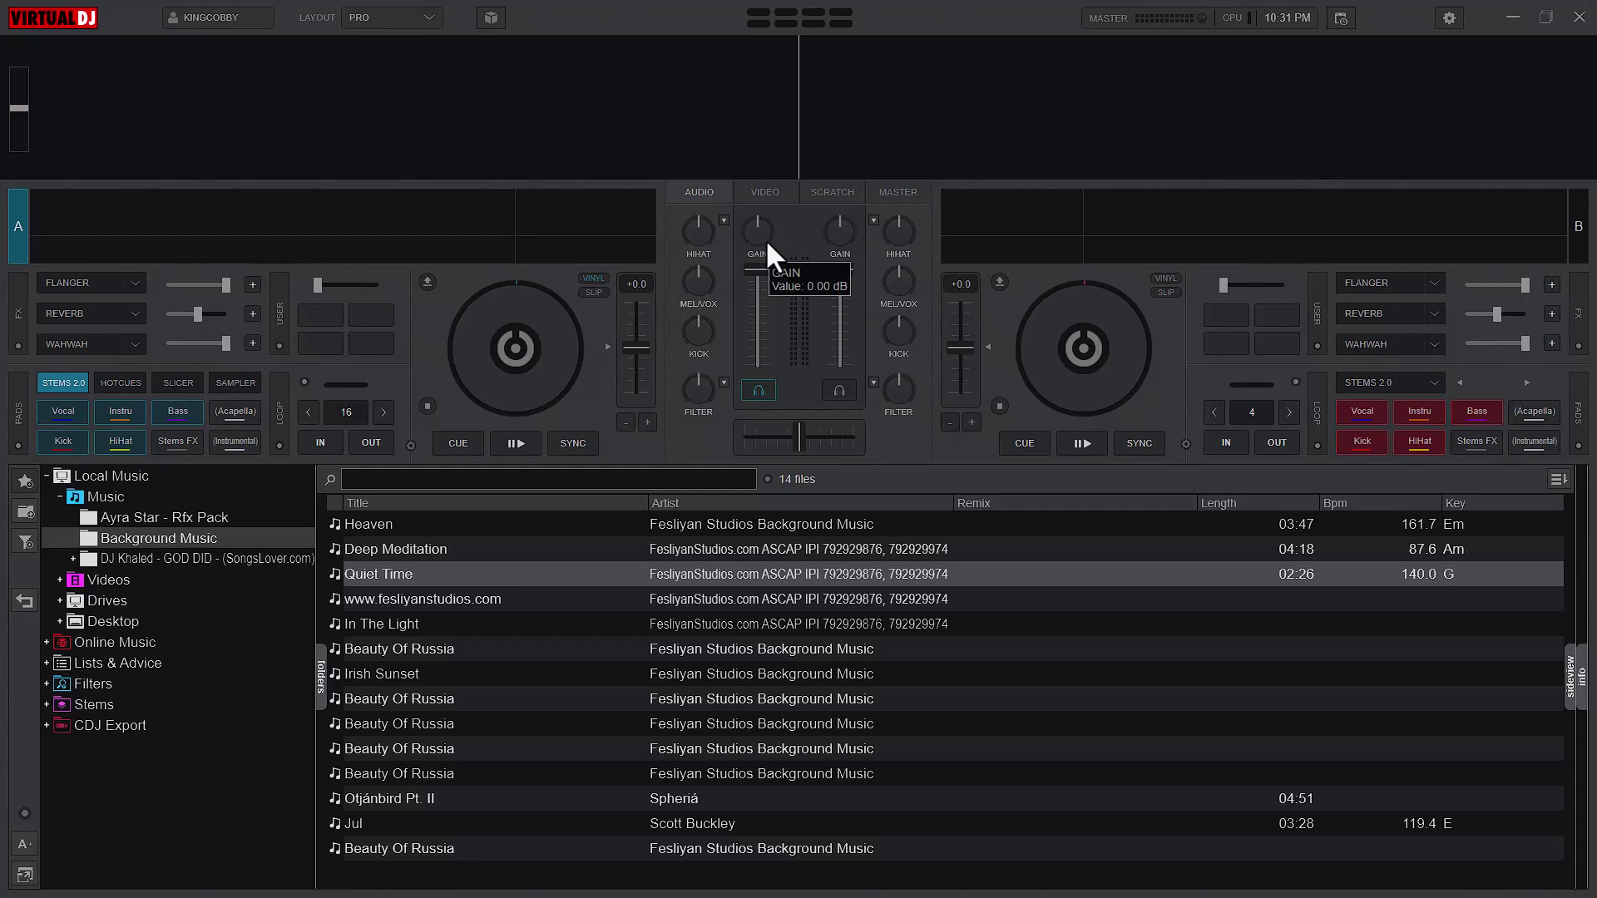
drag(765, 236, 777, 223)
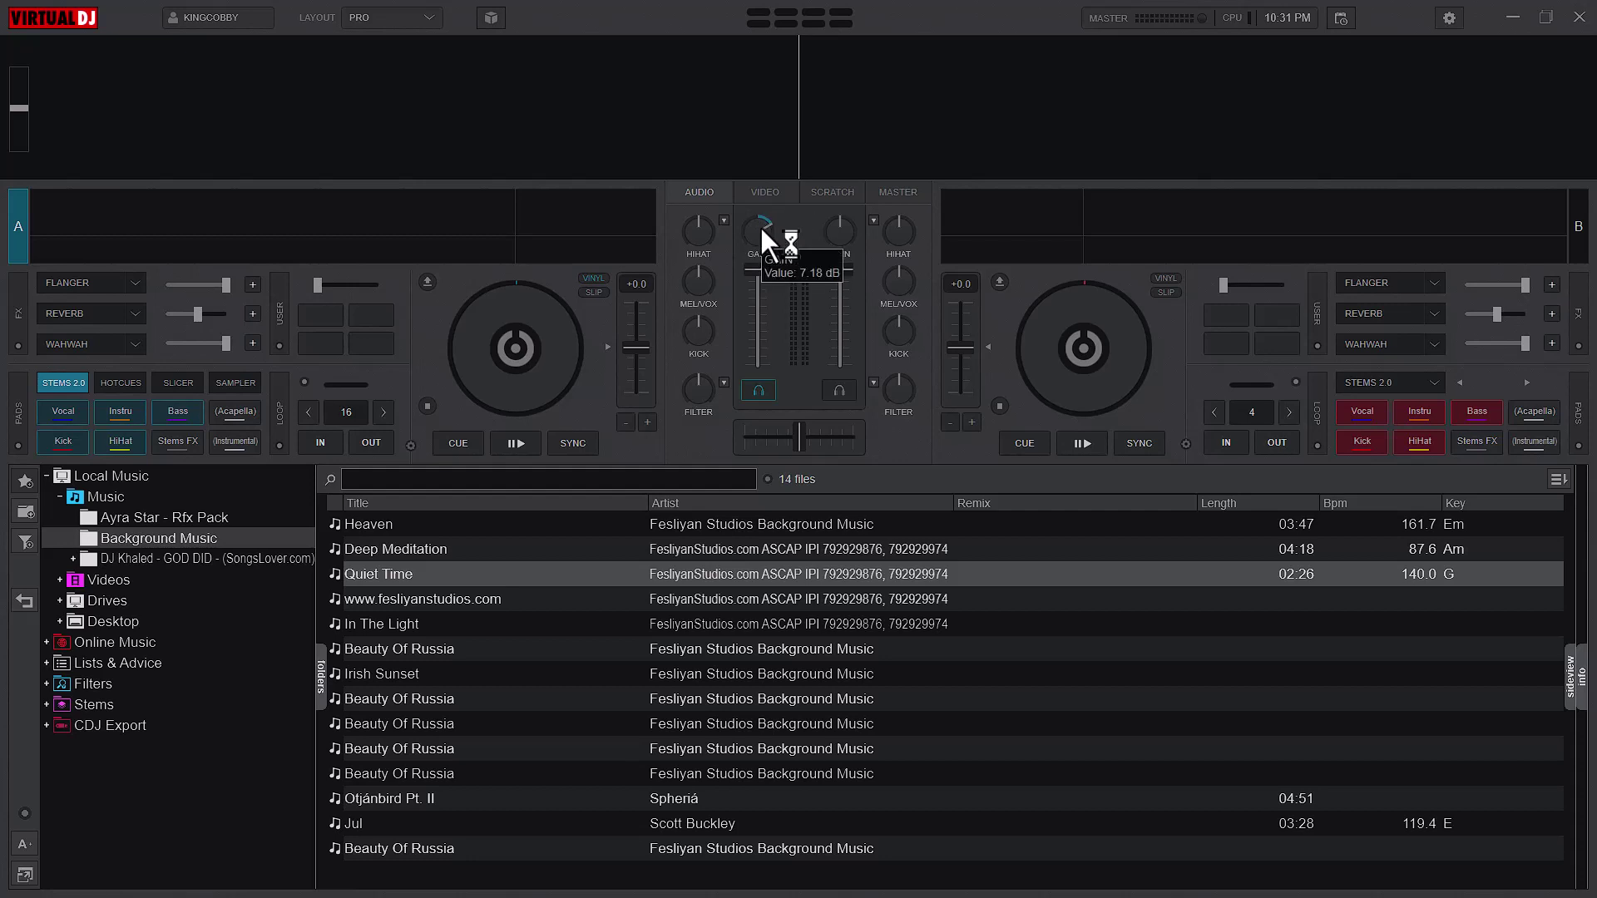
double_click(760, 227)
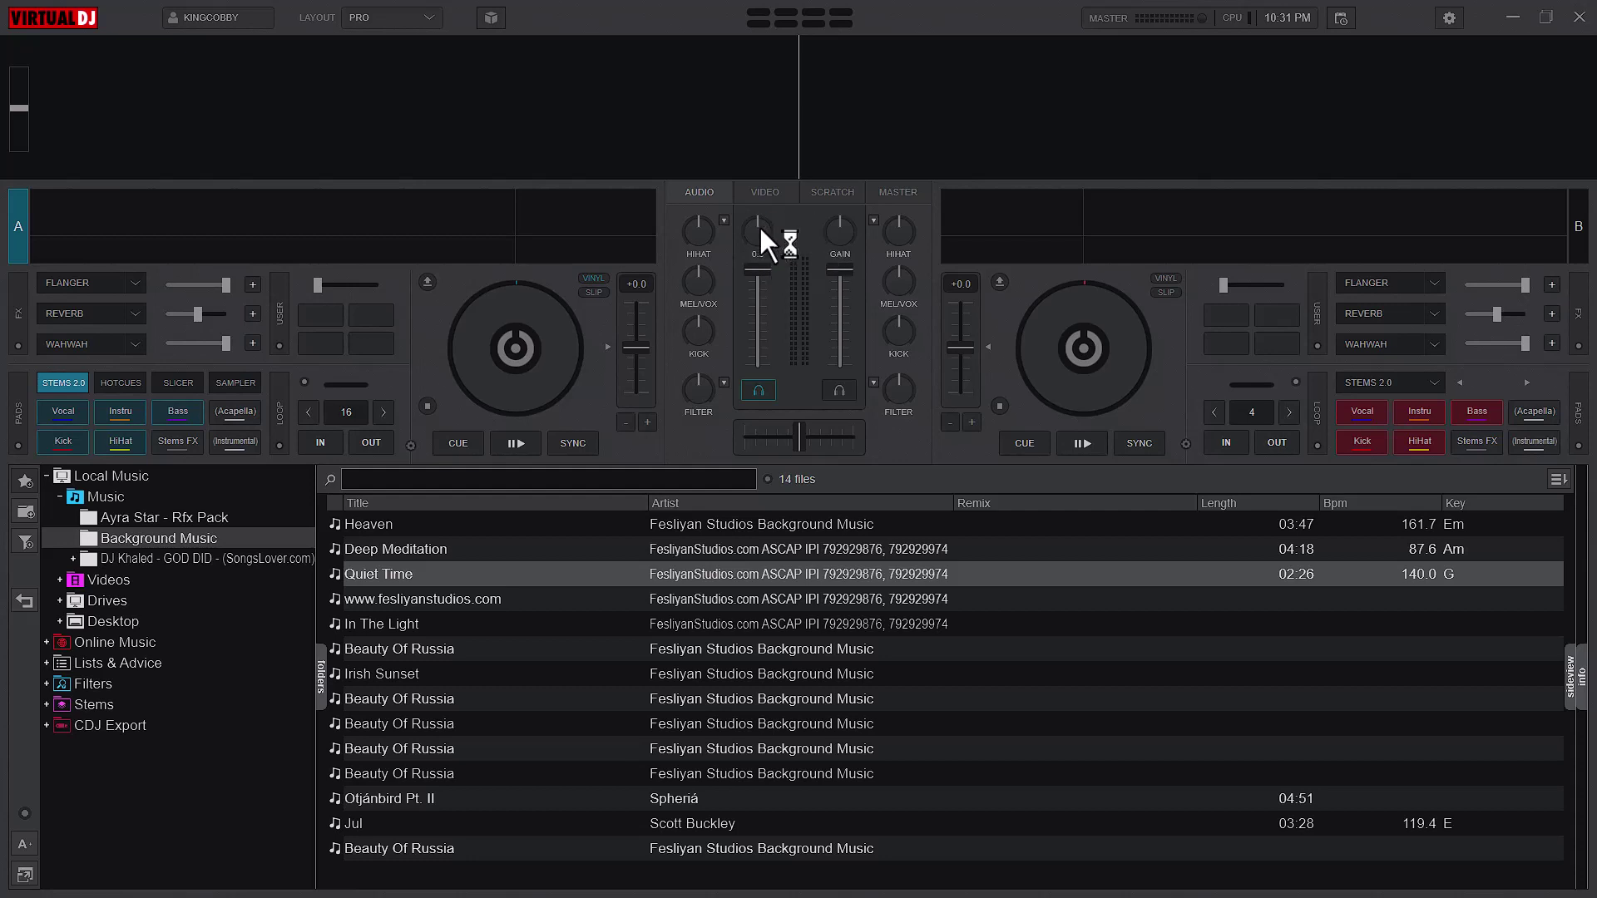
Open Options & Tweaks filtered by 'gain' and move the window lower right
click(1449, 15)
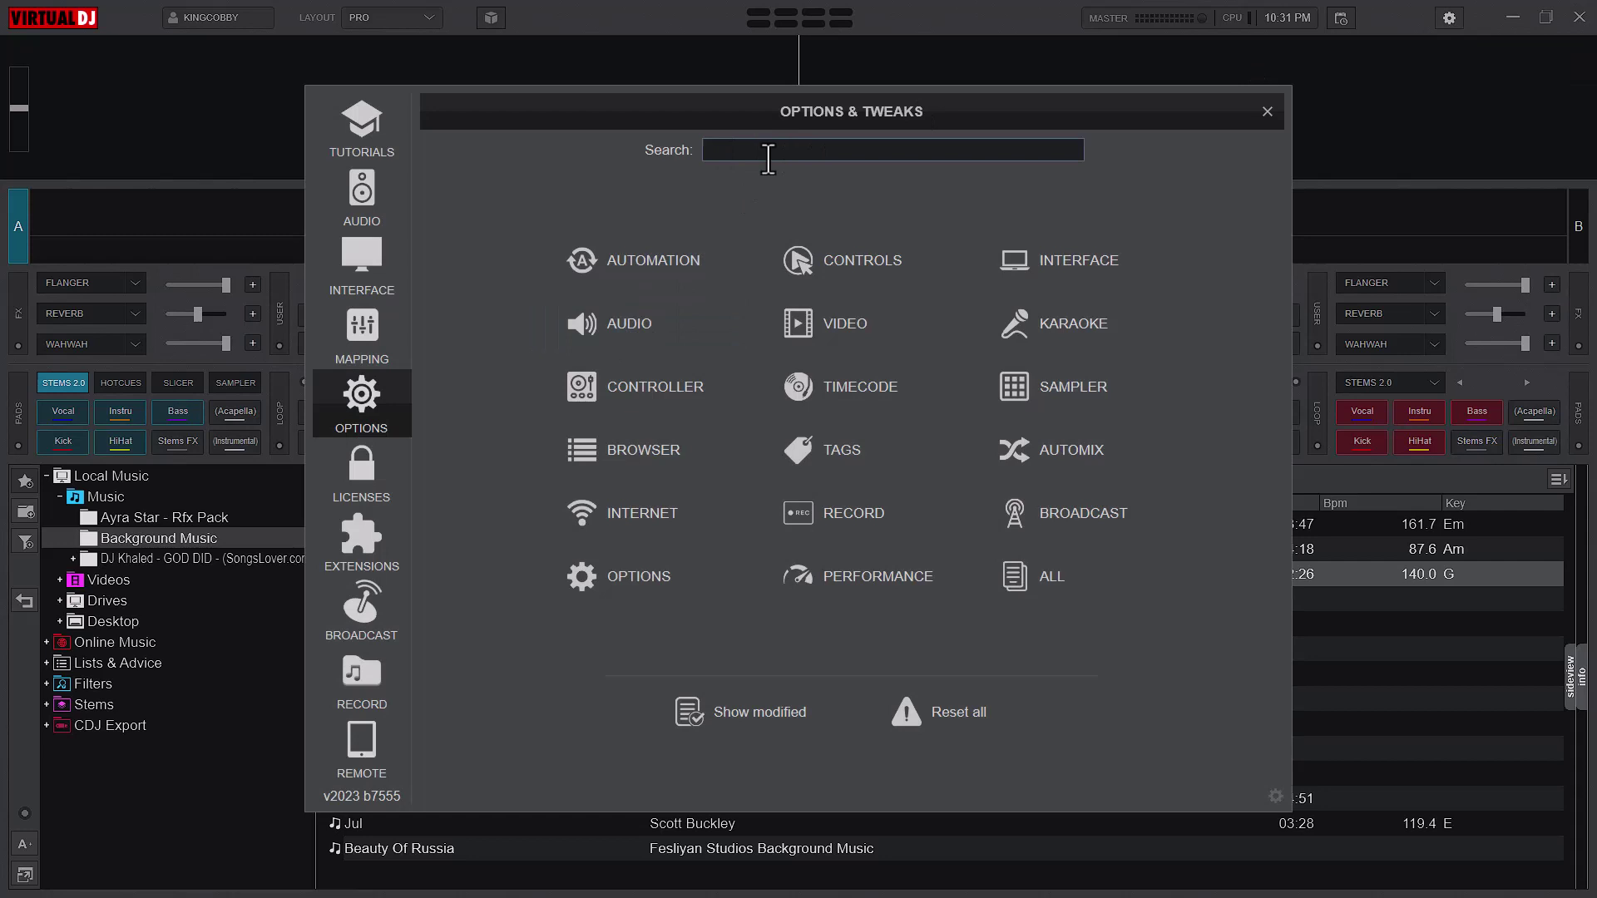
text(gai)
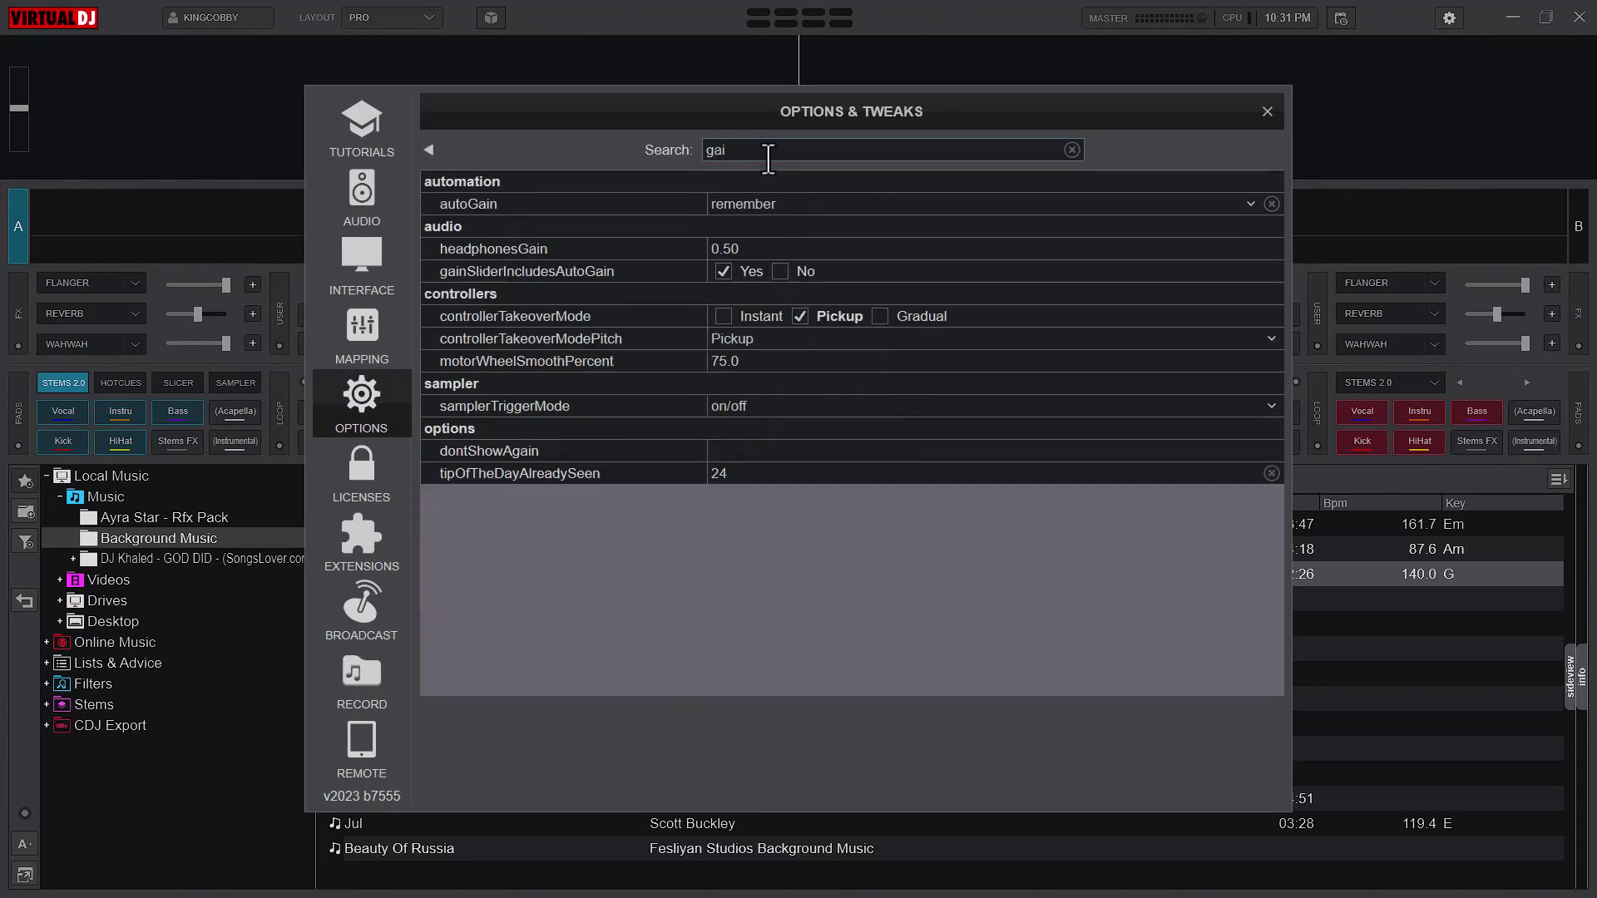
text(n)
drag(955, 120, 1178, 395)
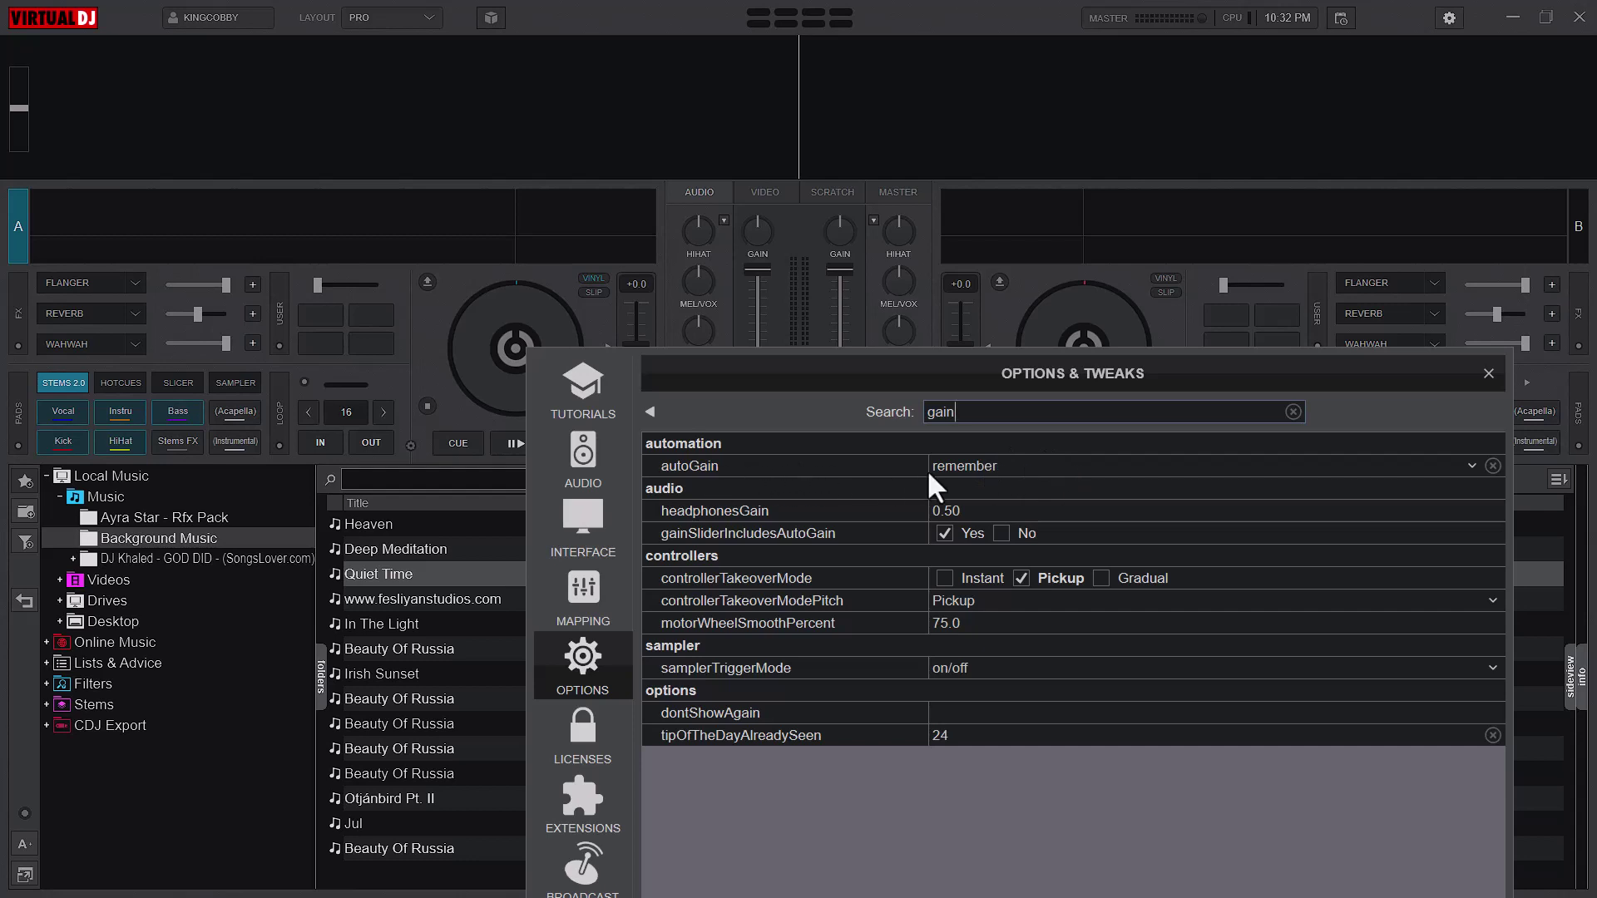
Set autoGain to auto and shift the settings window right
click(1096, 468)
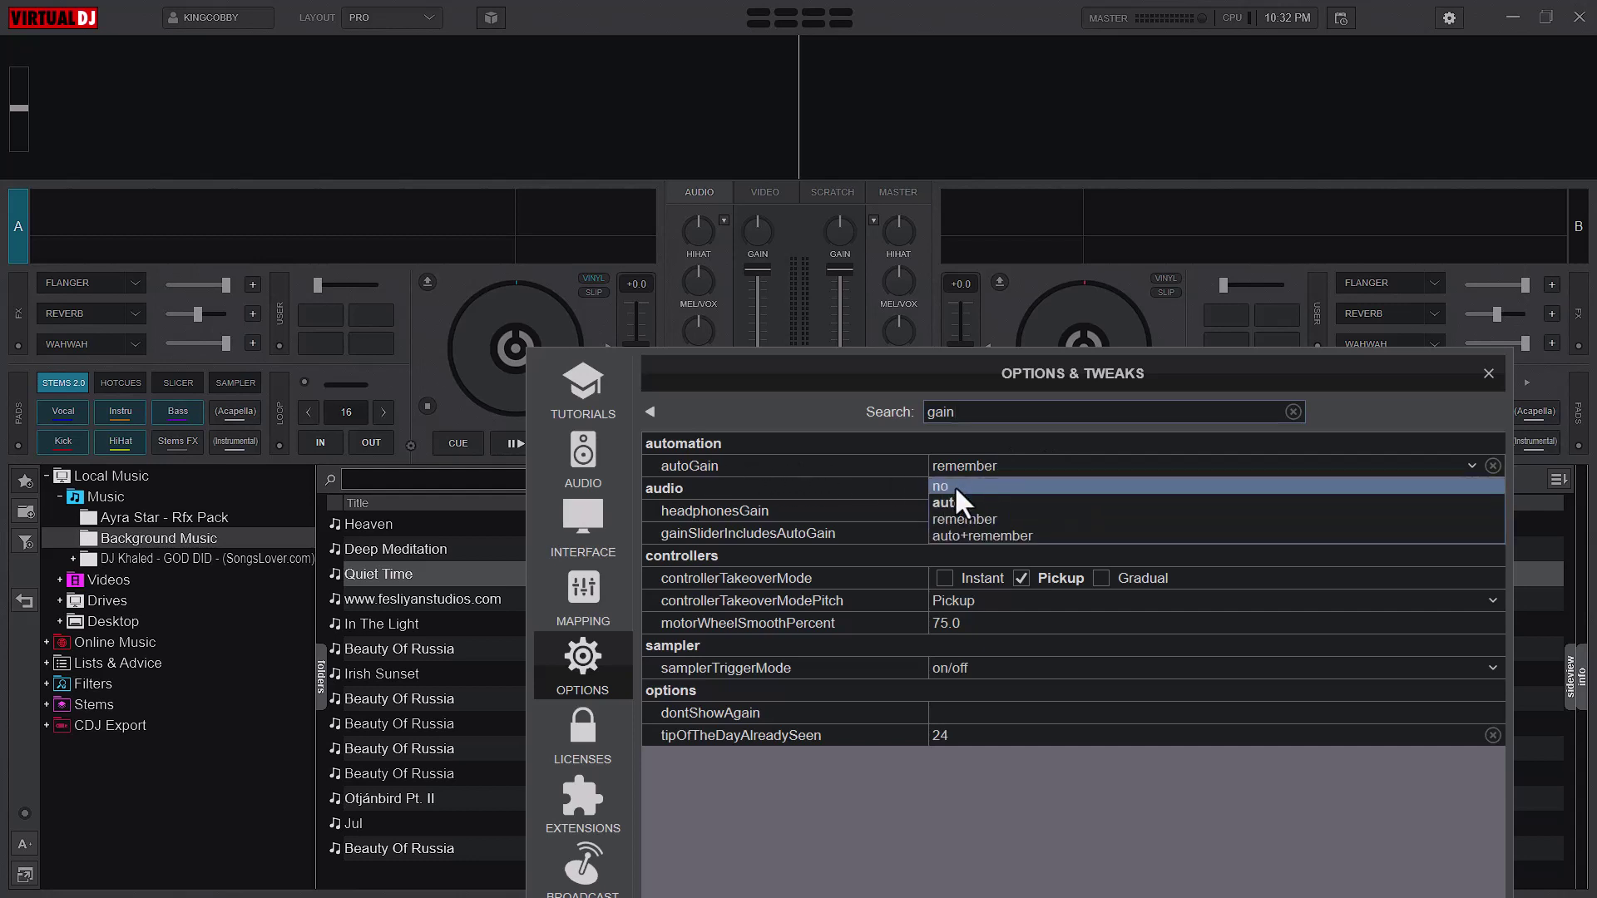
click(954, 501)
drag(802, 386, 960, 392)
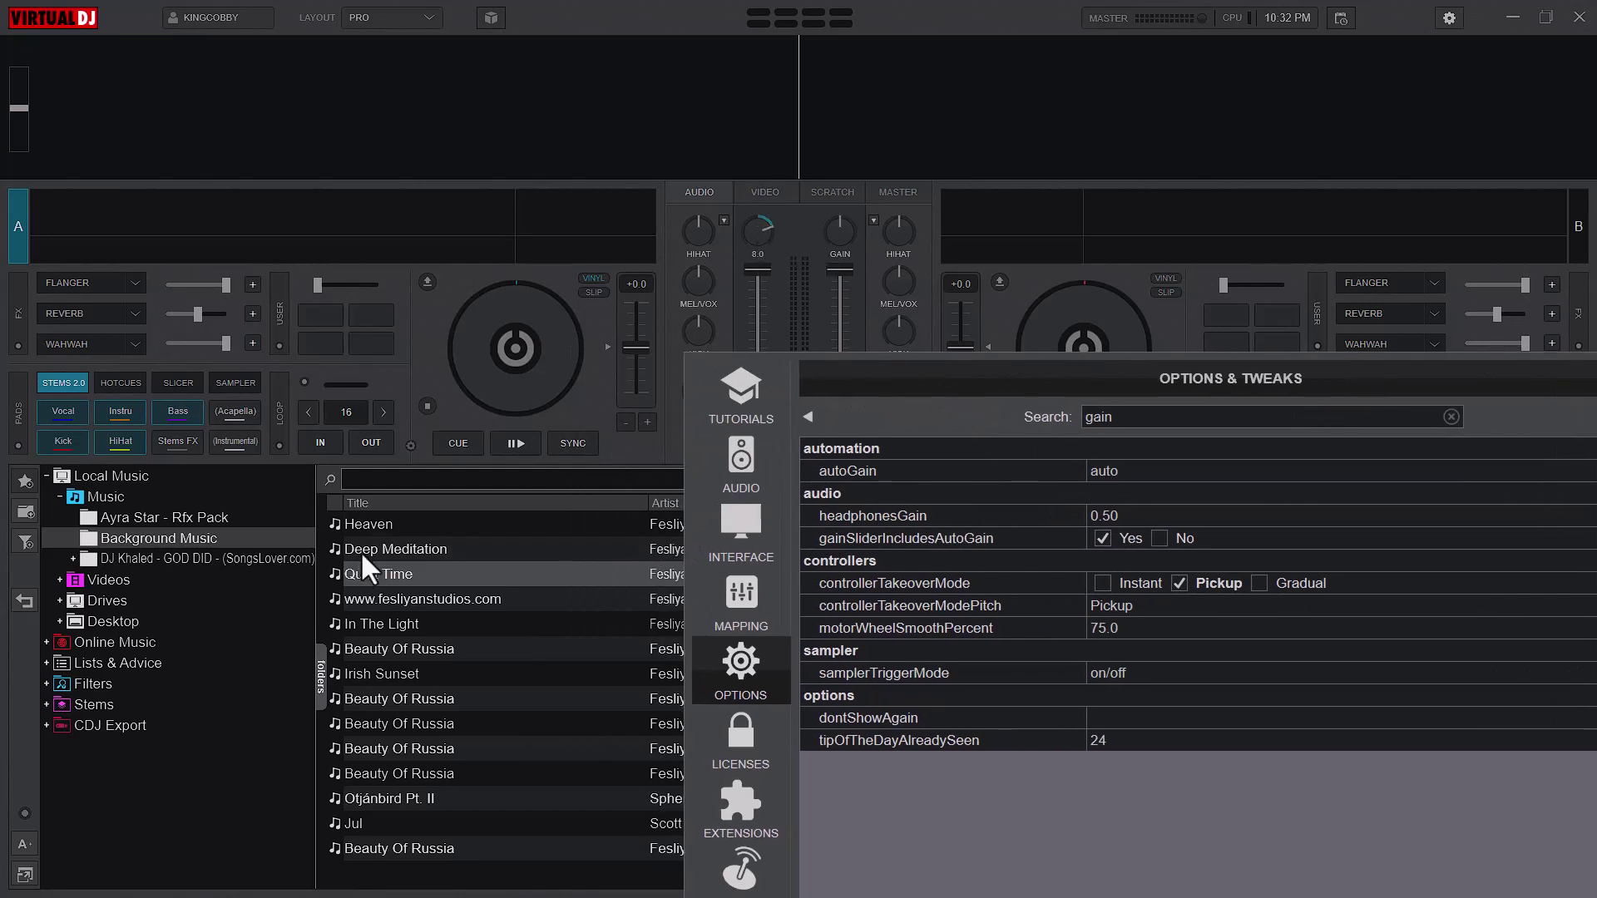
Load Quiet Time onto deck A so its gain rises automatically
drag(361, 574, 532, 350)
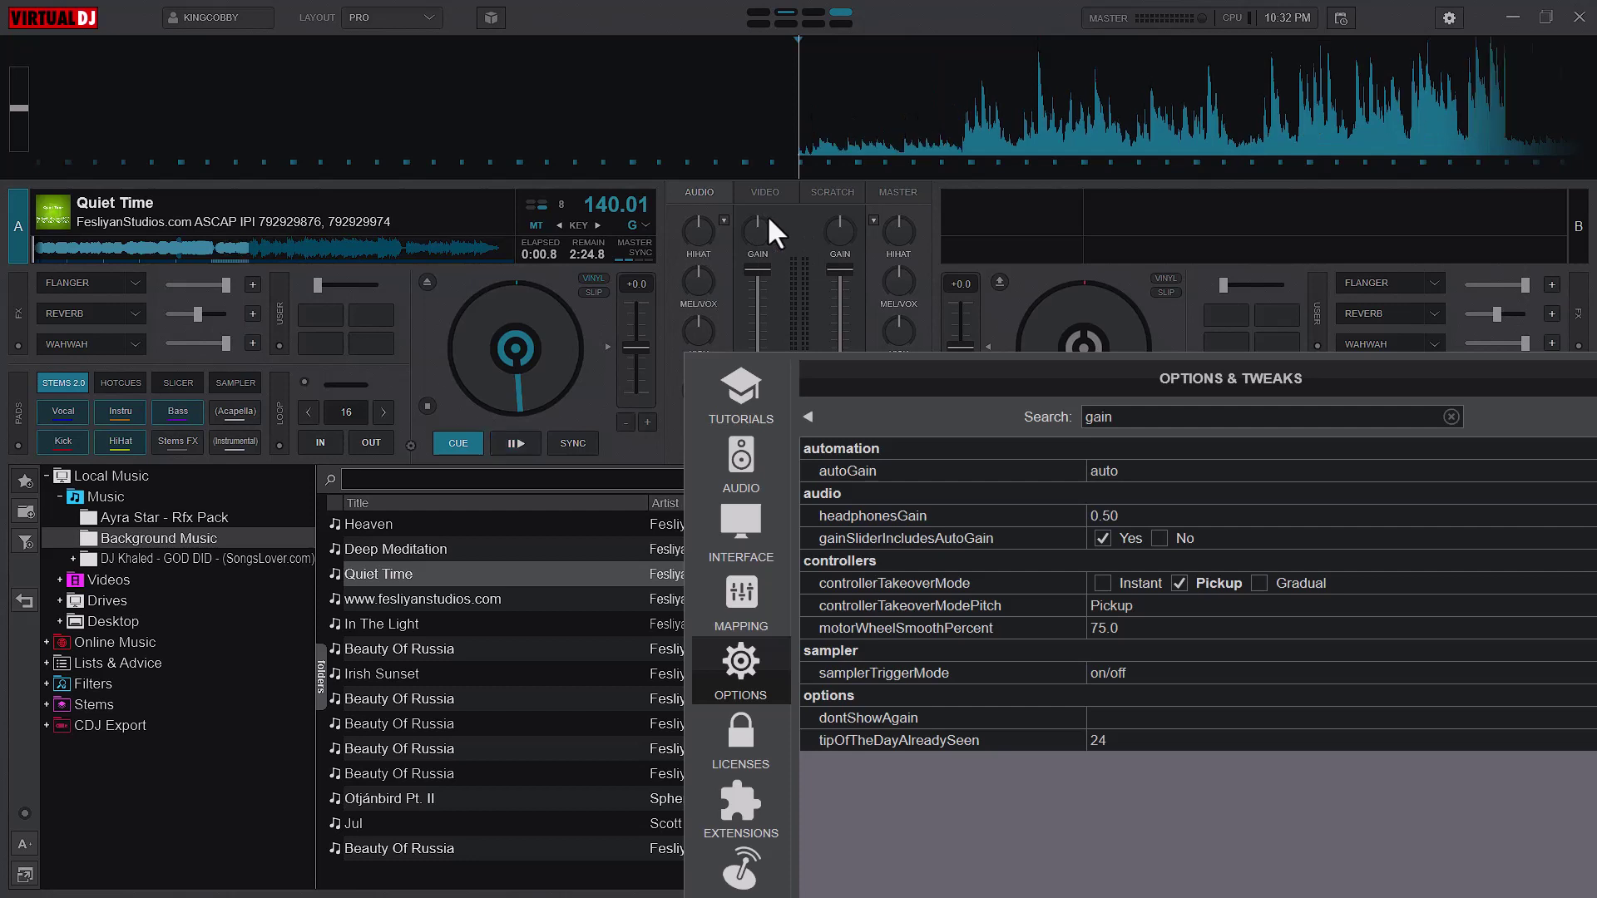
mouse_move(767, 215)
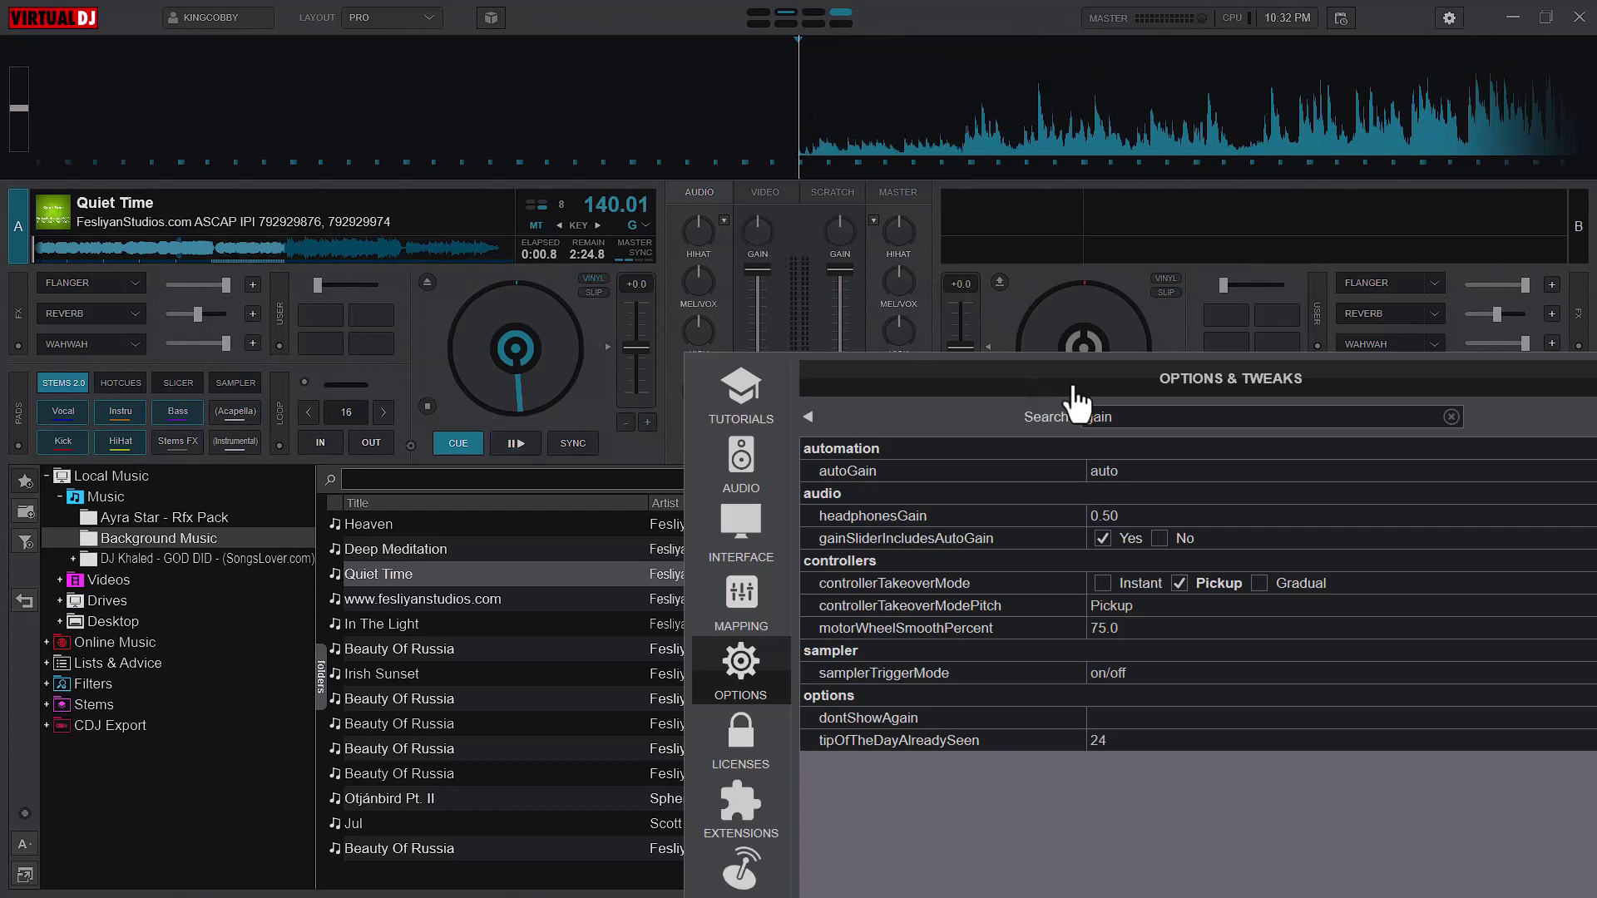
drag(1070, 397, 988, 413)
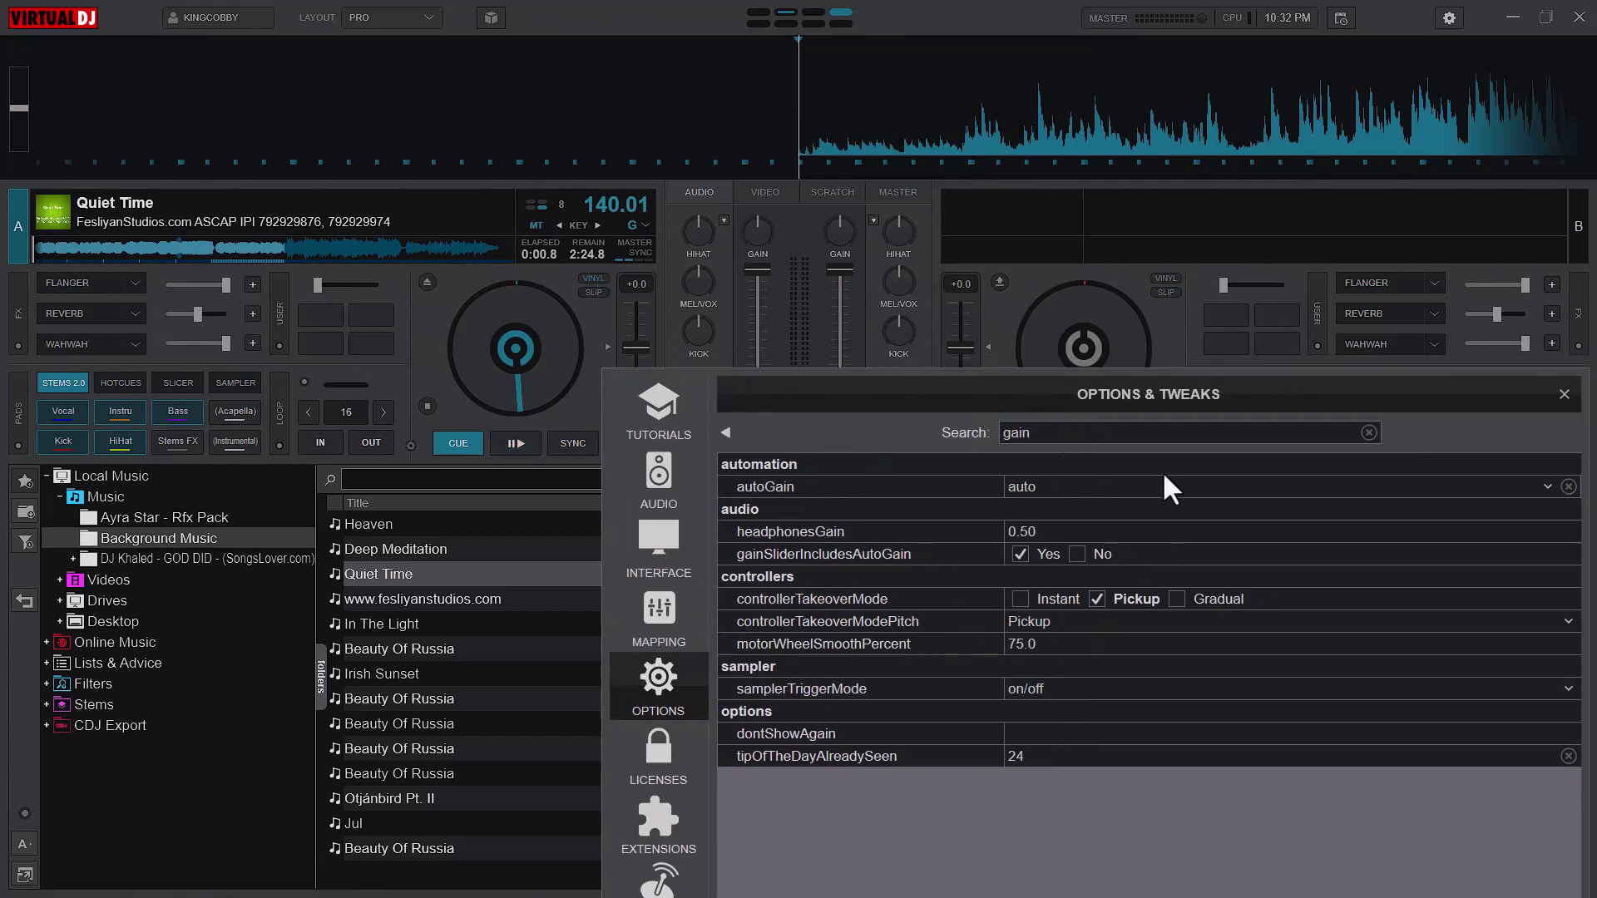
Switch autoGain to no and load Deep Meditation onto deck A, replacing Quiet Time
click(1547, 487)
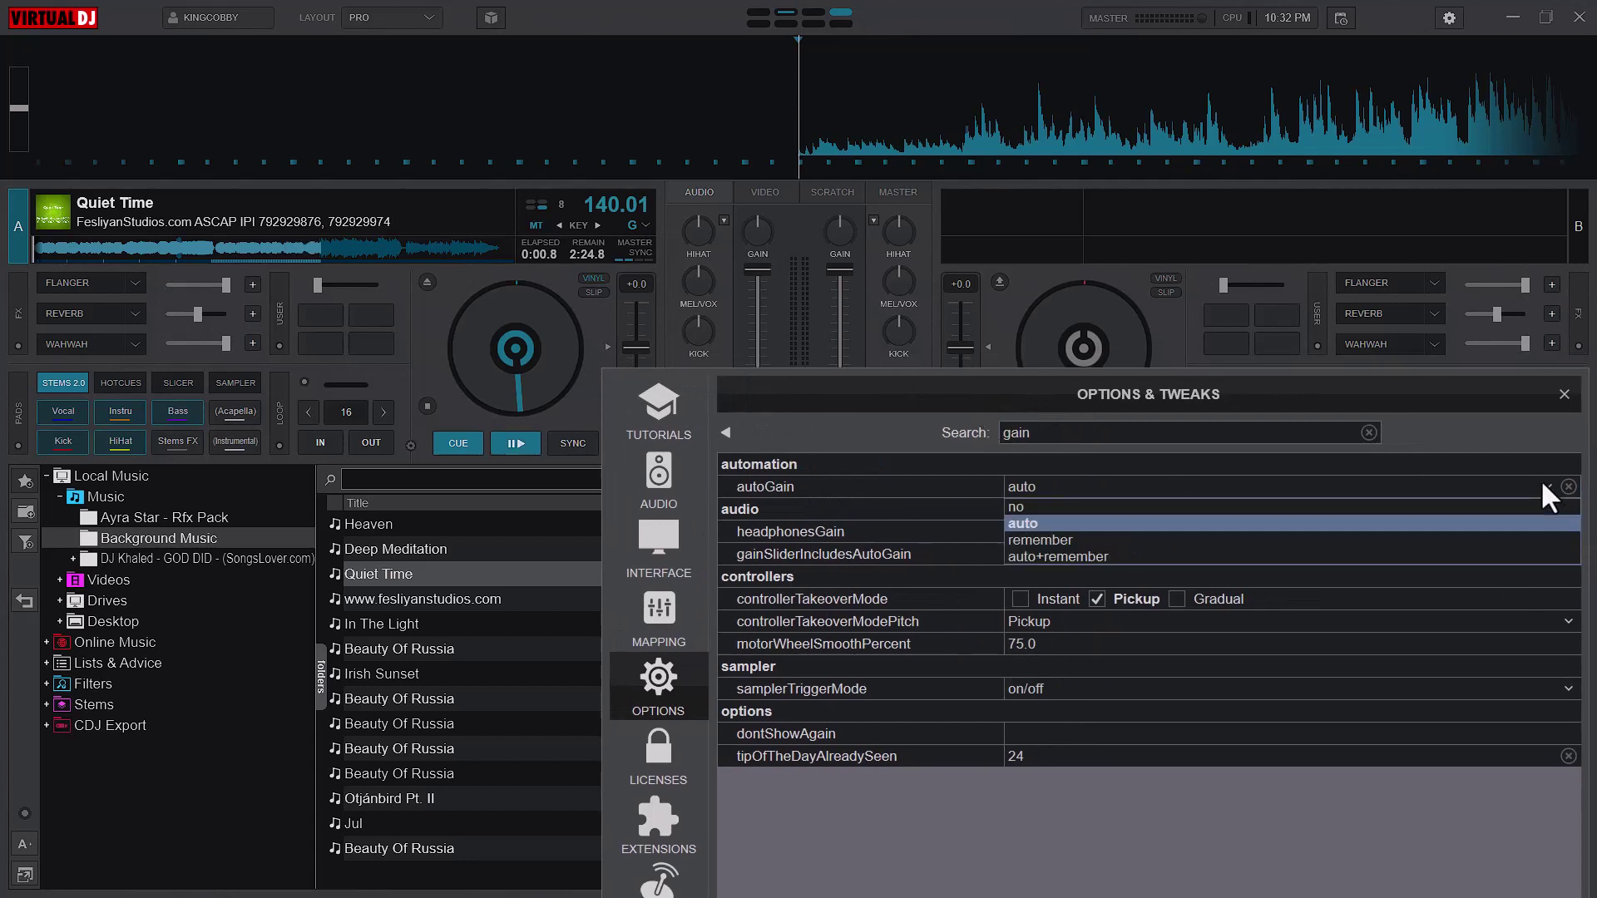
click(1021, 504)
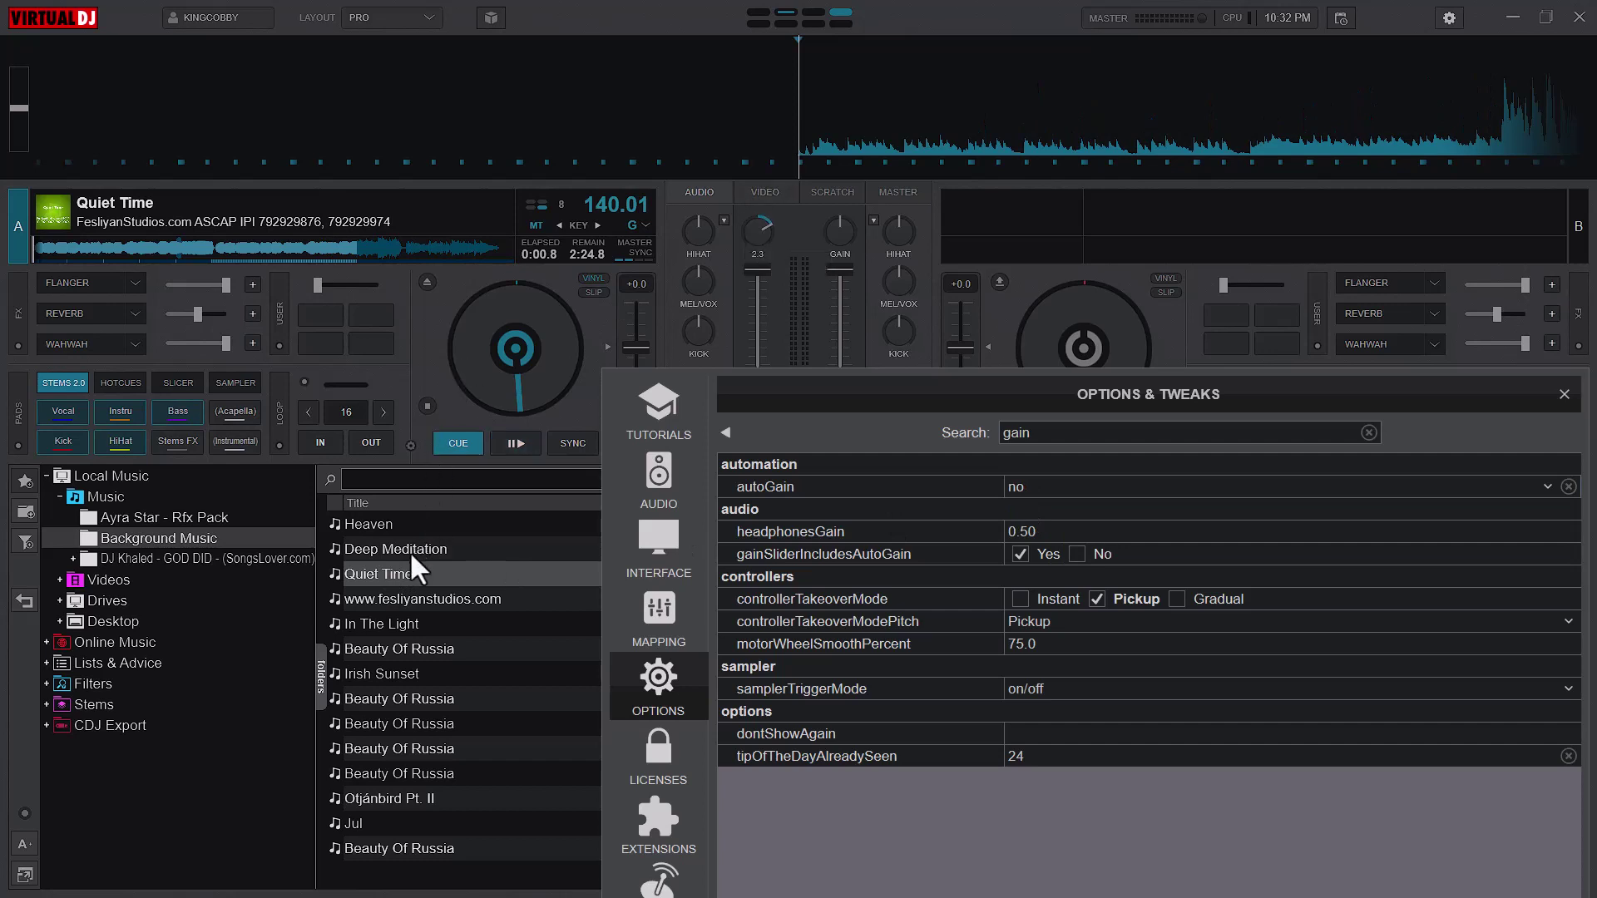
drag(409, 551, 509, 454)
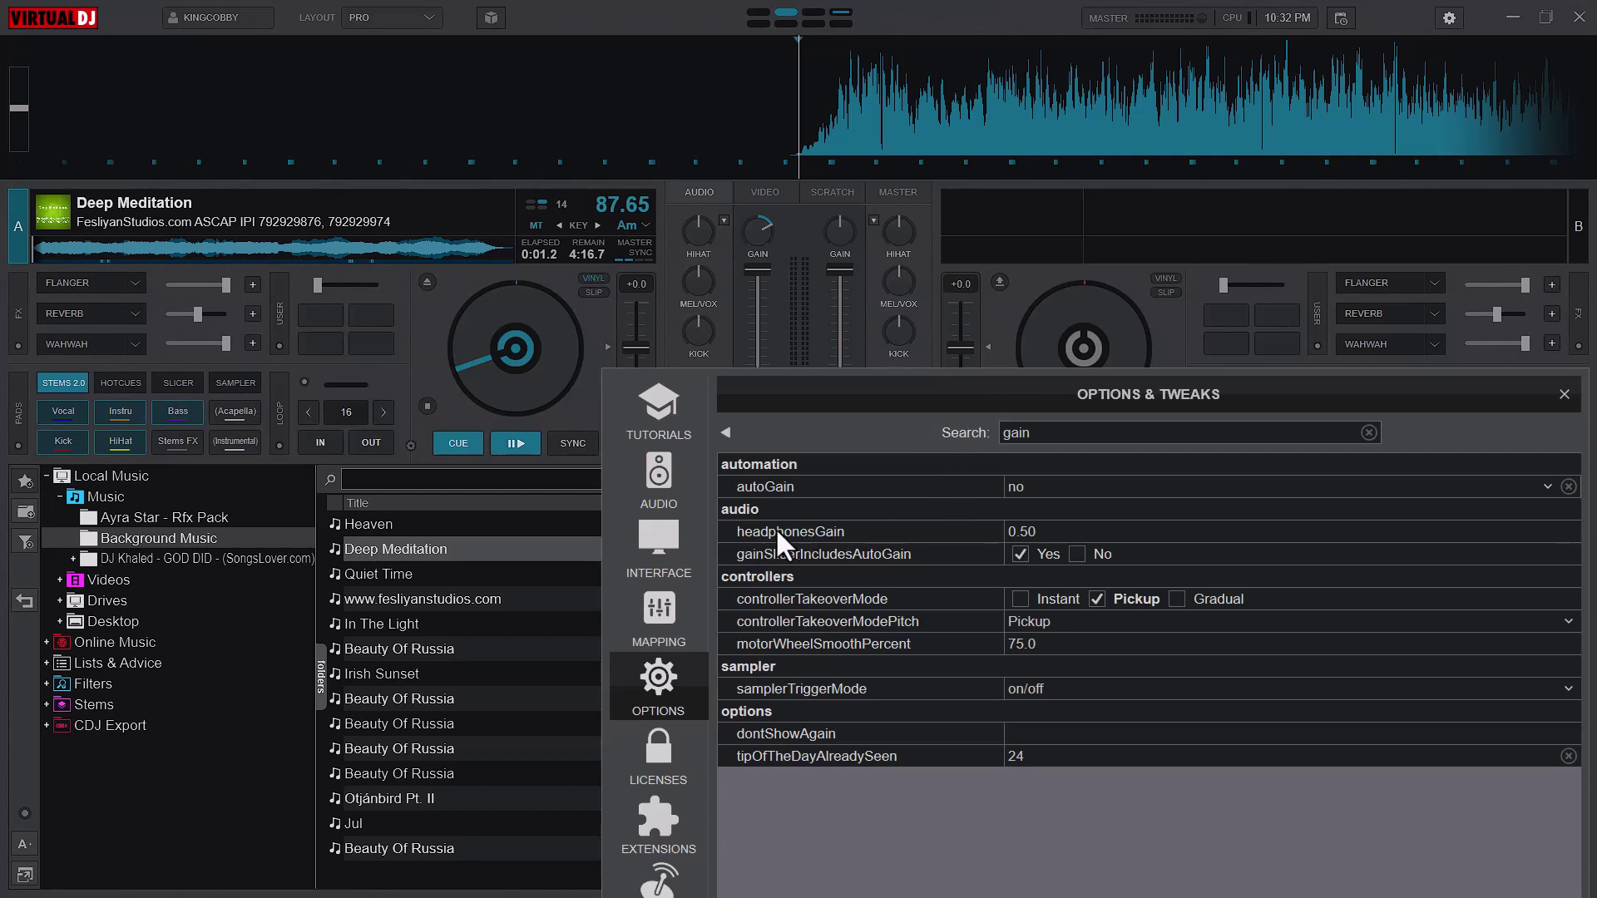
Set autoGain to remember and load Quiet Time onto deck A
click(1548, 487)
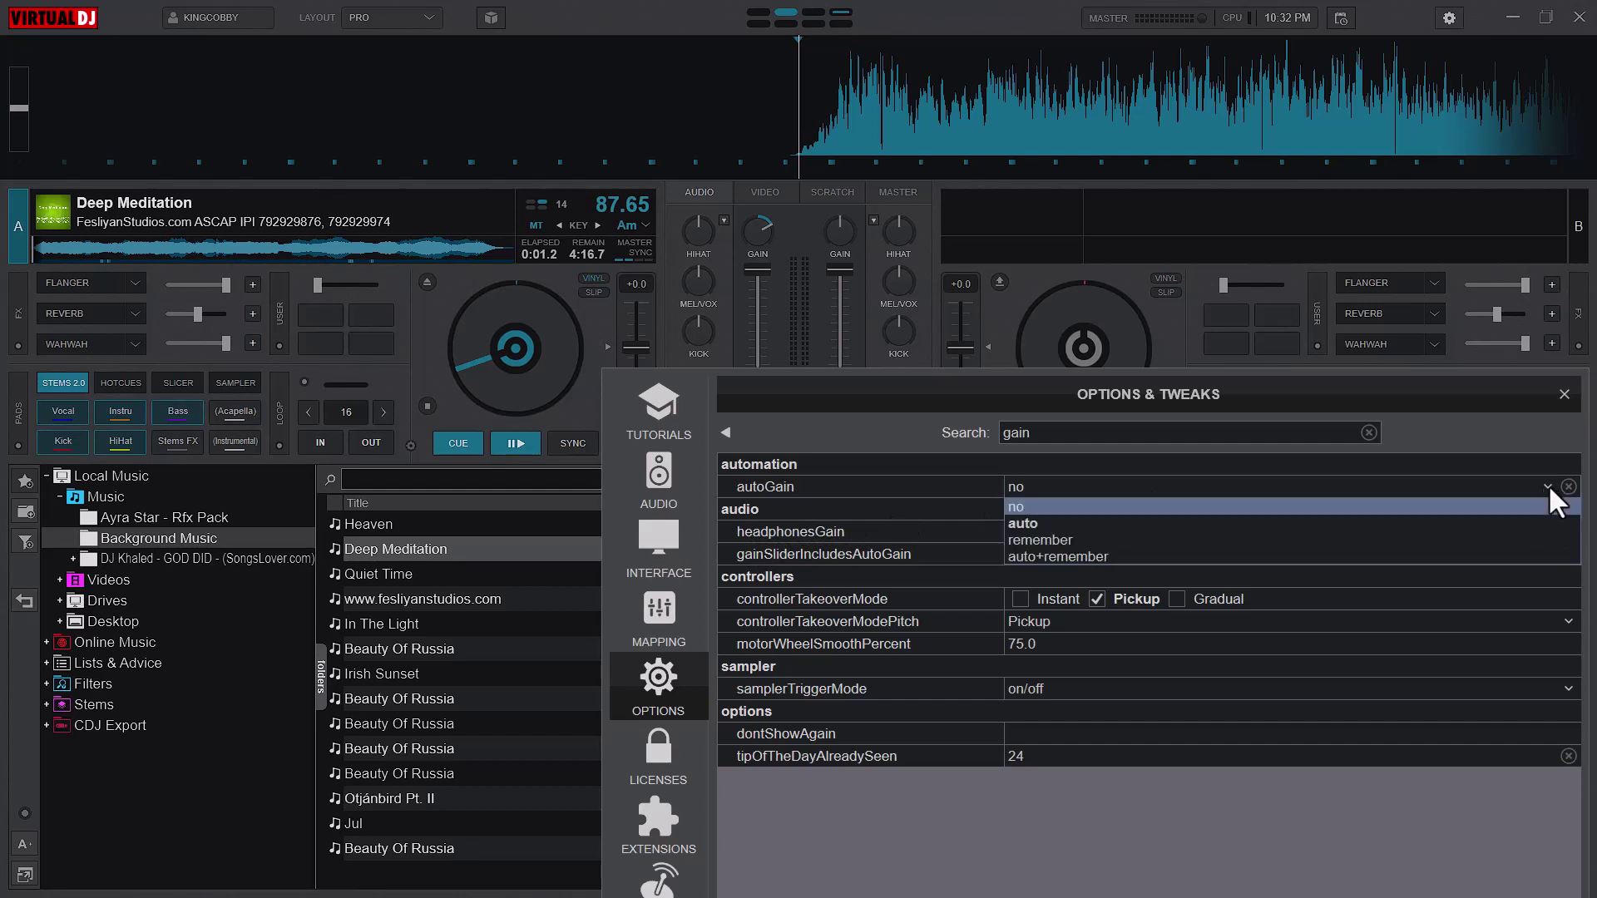
click(1049, 543)
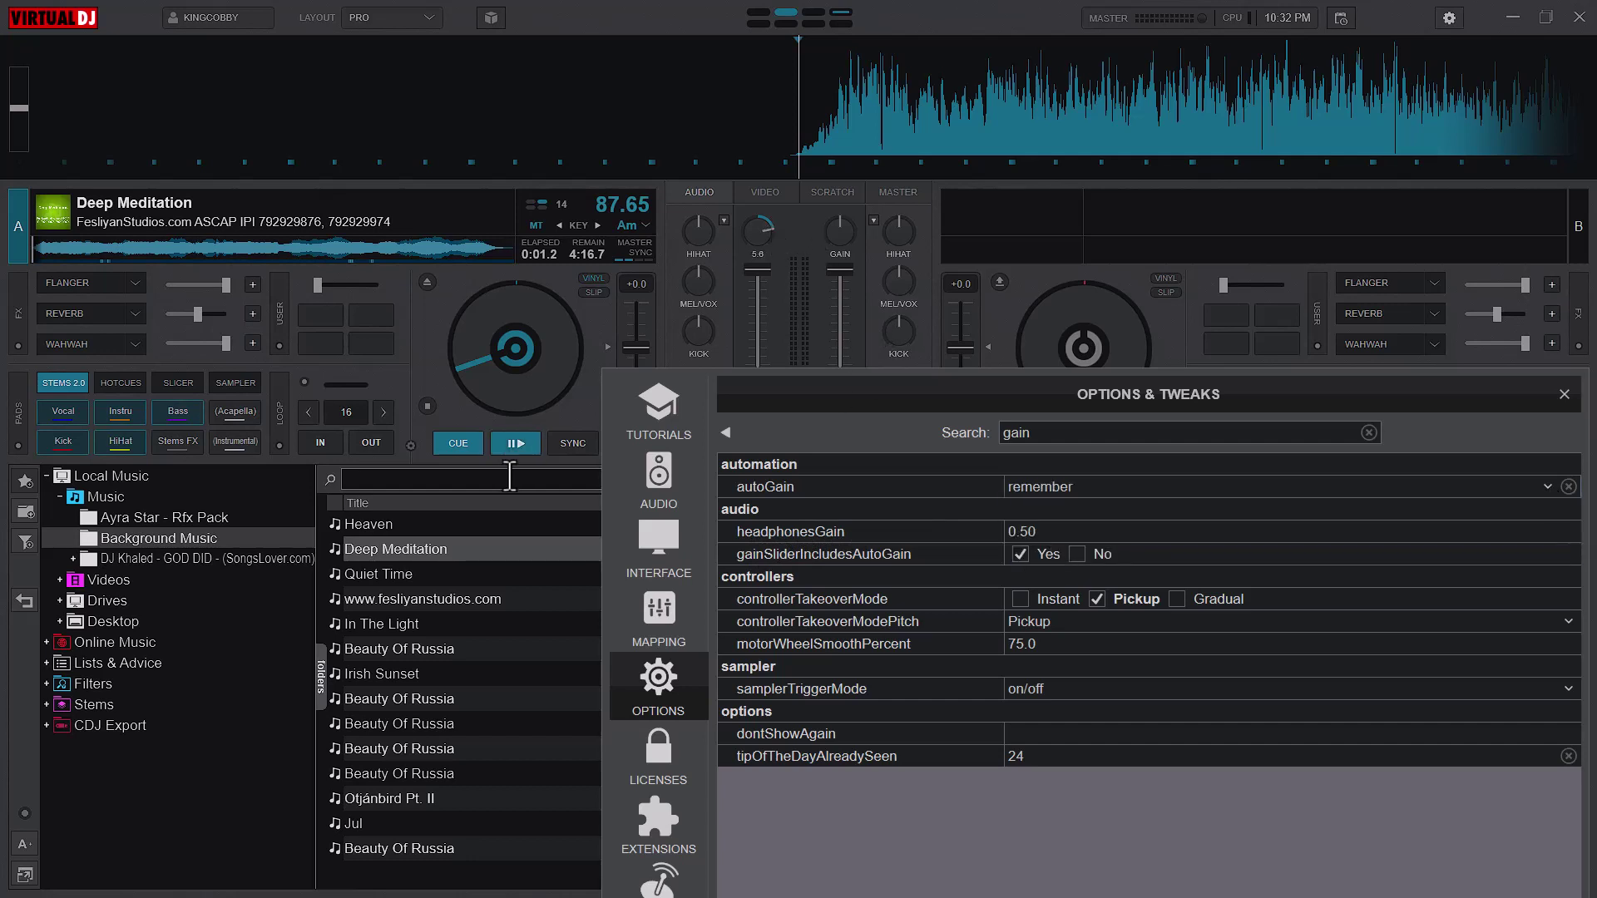
drag(402, 574, 516, 341)
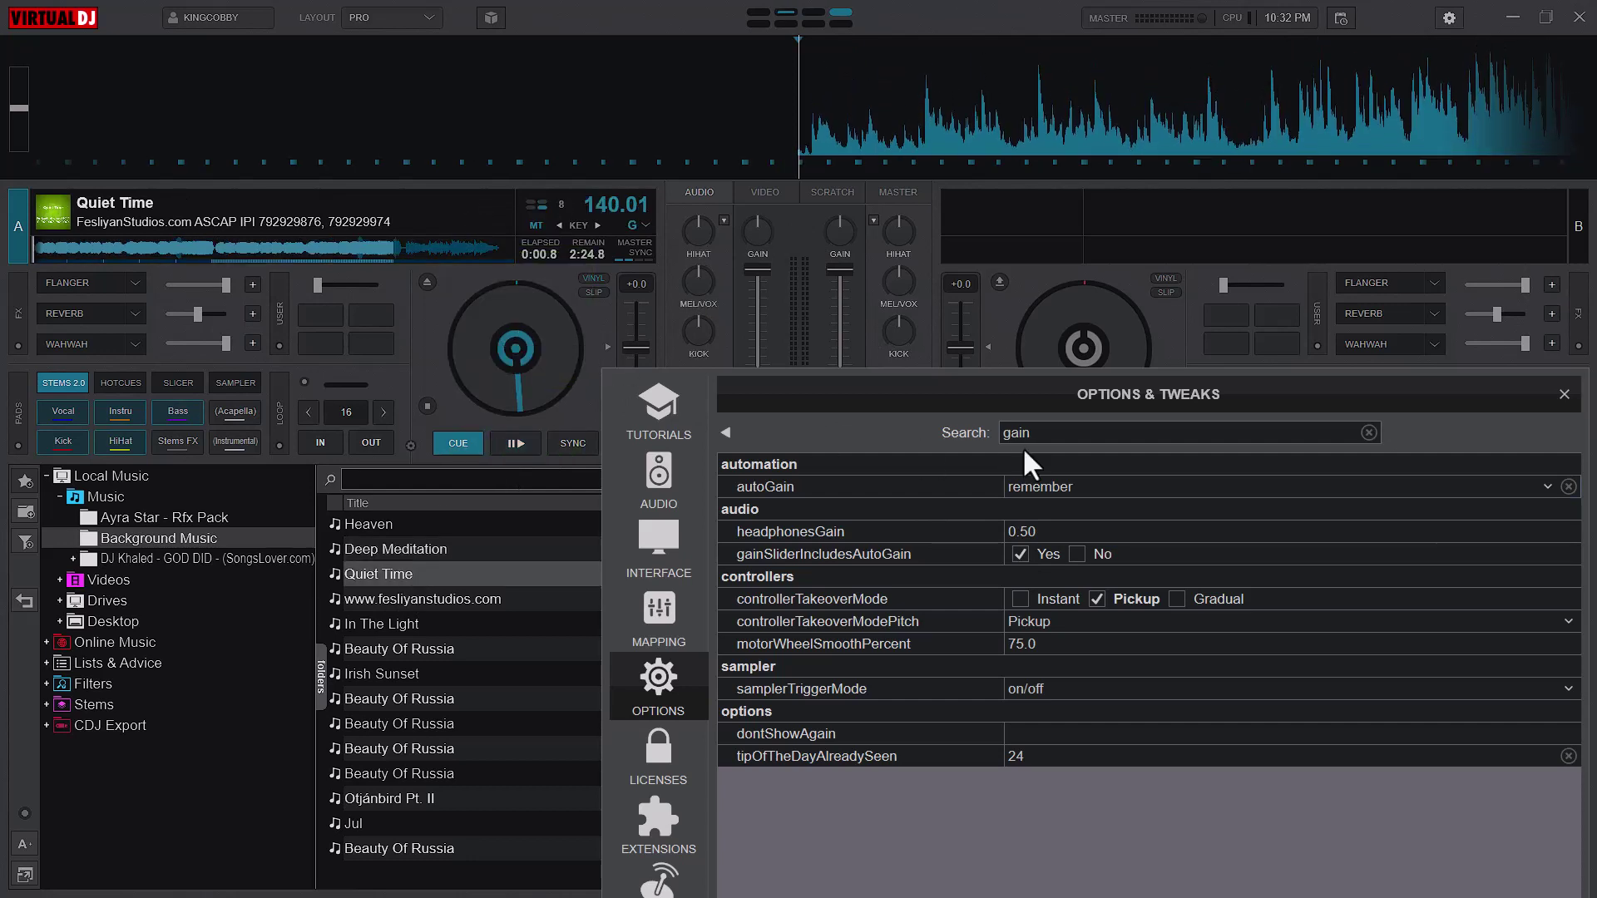
Switch autoGain to auto+remember and load Deep Meditation onto deck A
click(1037, 484)
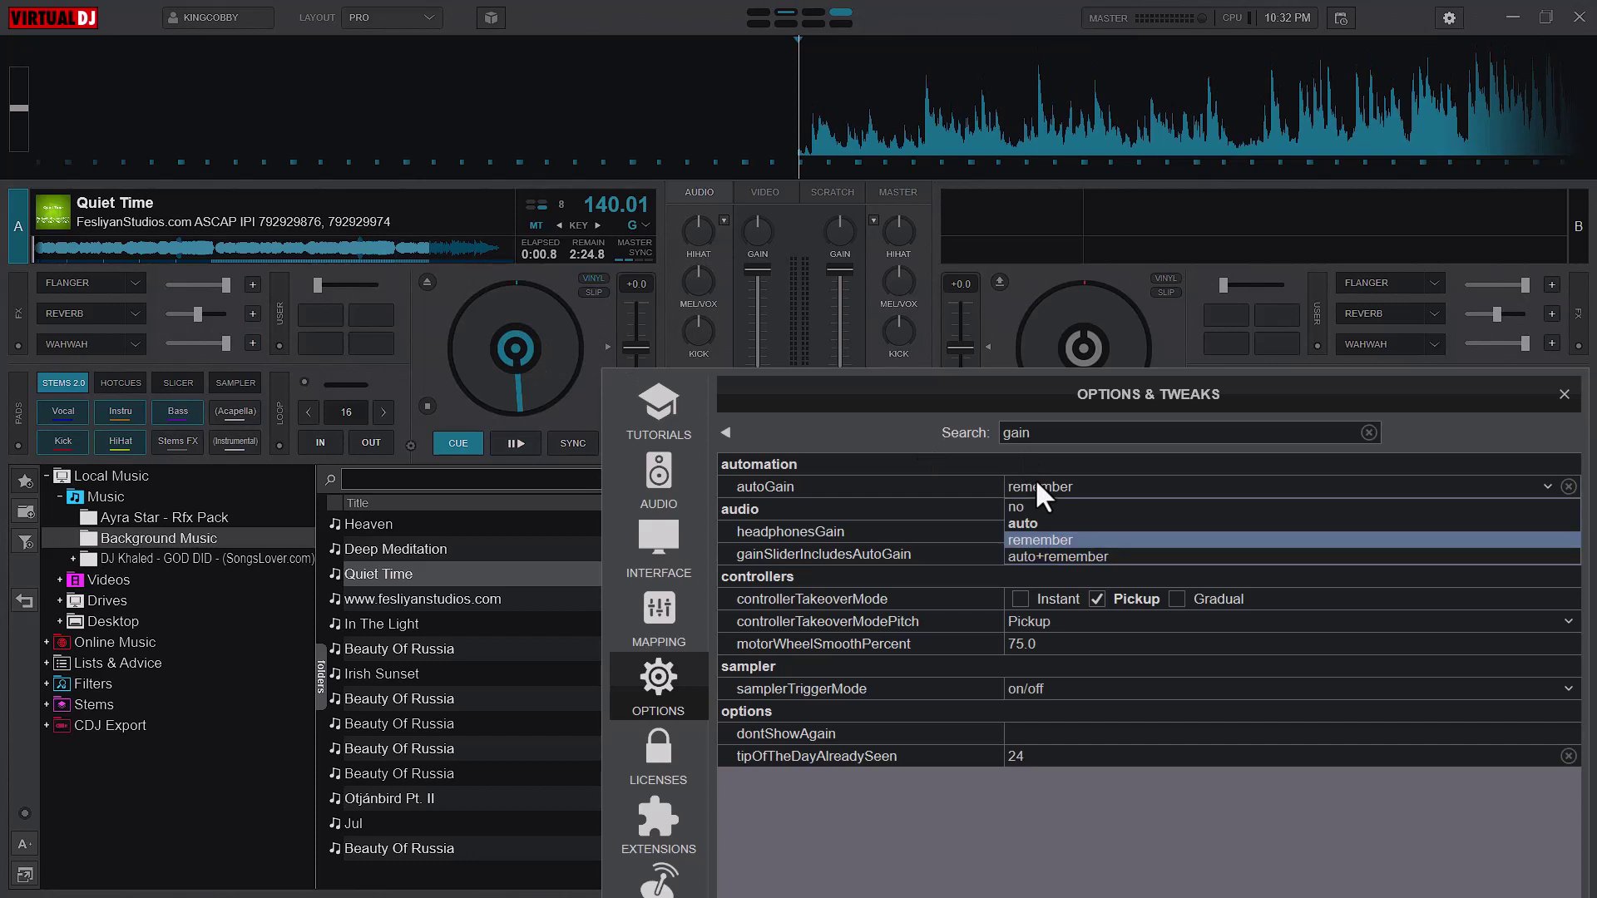
click(1030, 556)
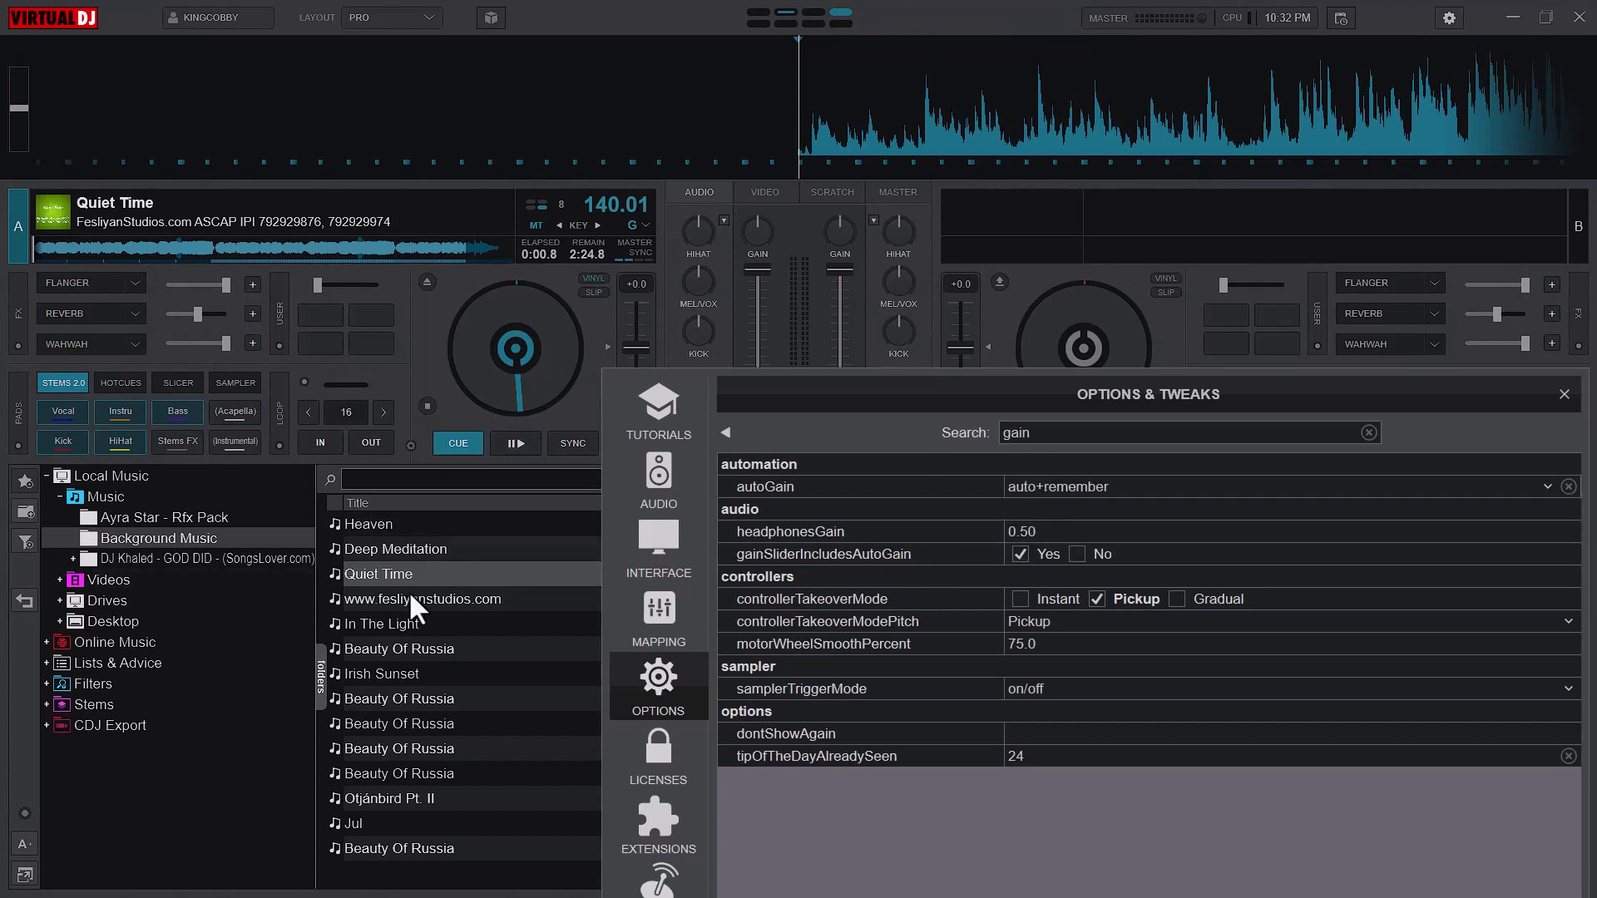
scroll(754, 229, up, 5)
drag(460, 549, 537, 337)
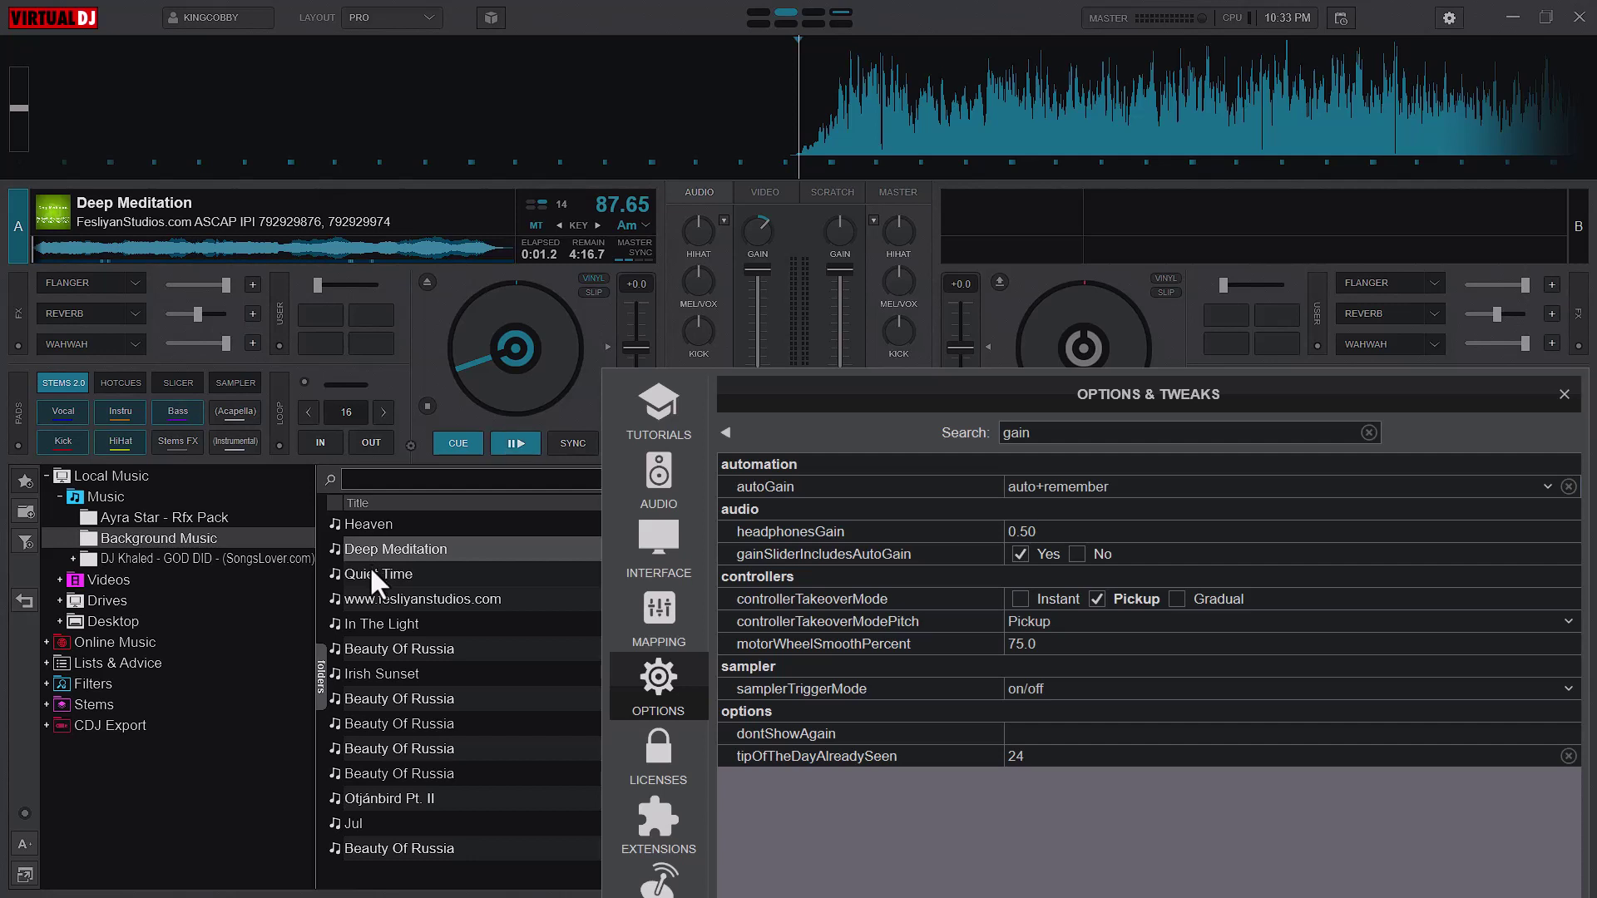
Load Quiet Time onto deck A and raise its gain
drag(371, 580, 481, 370)
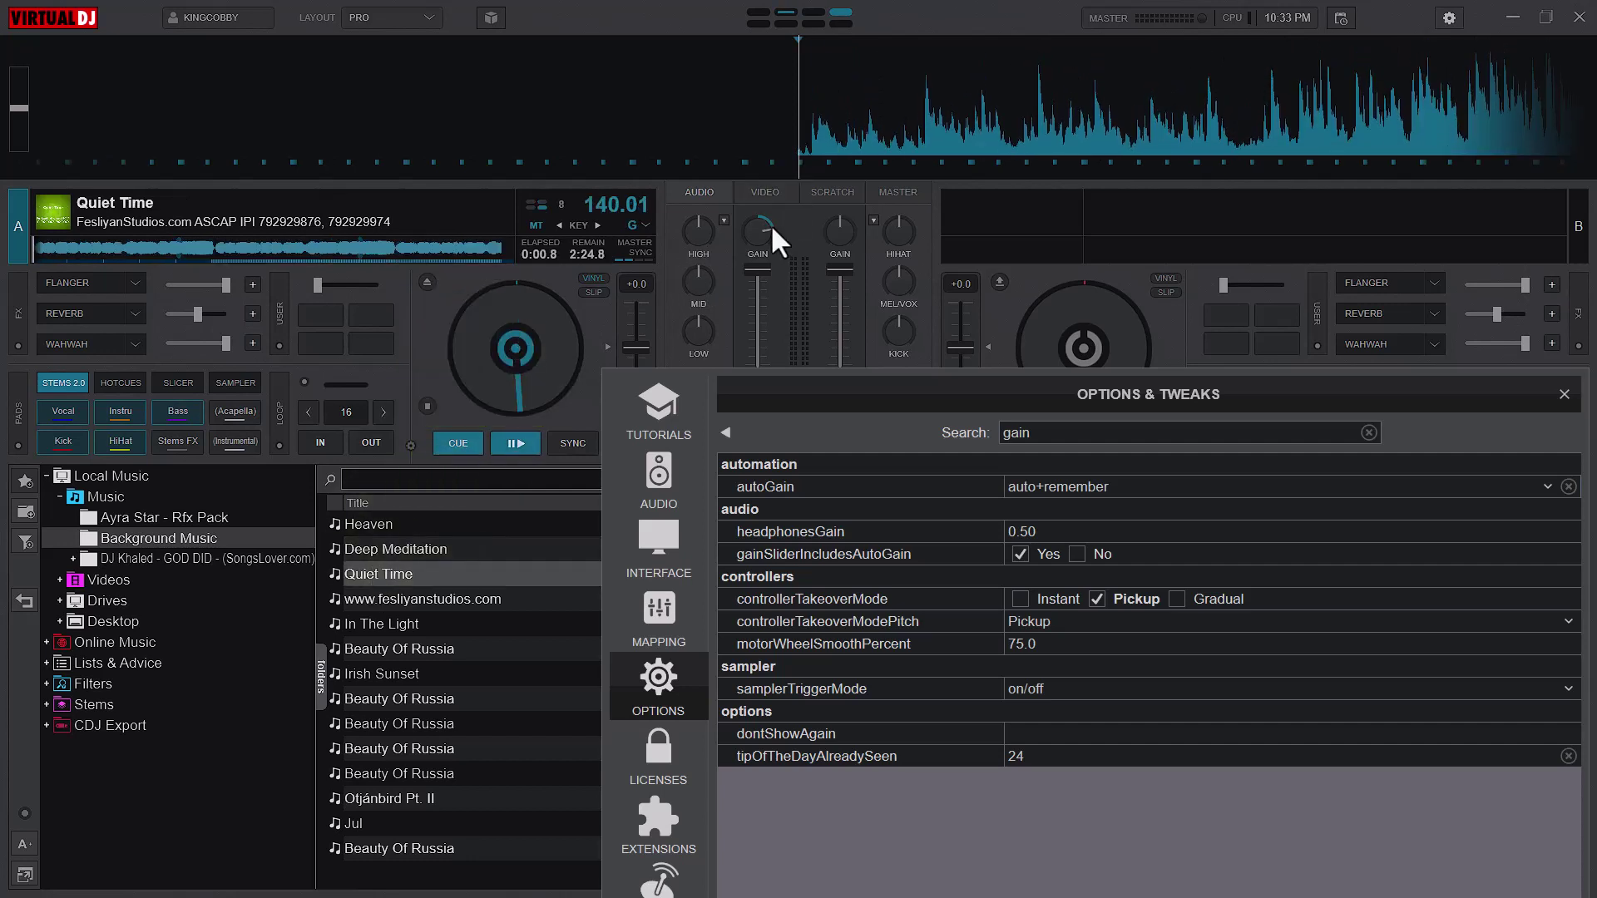
mouse_move(766, 238)
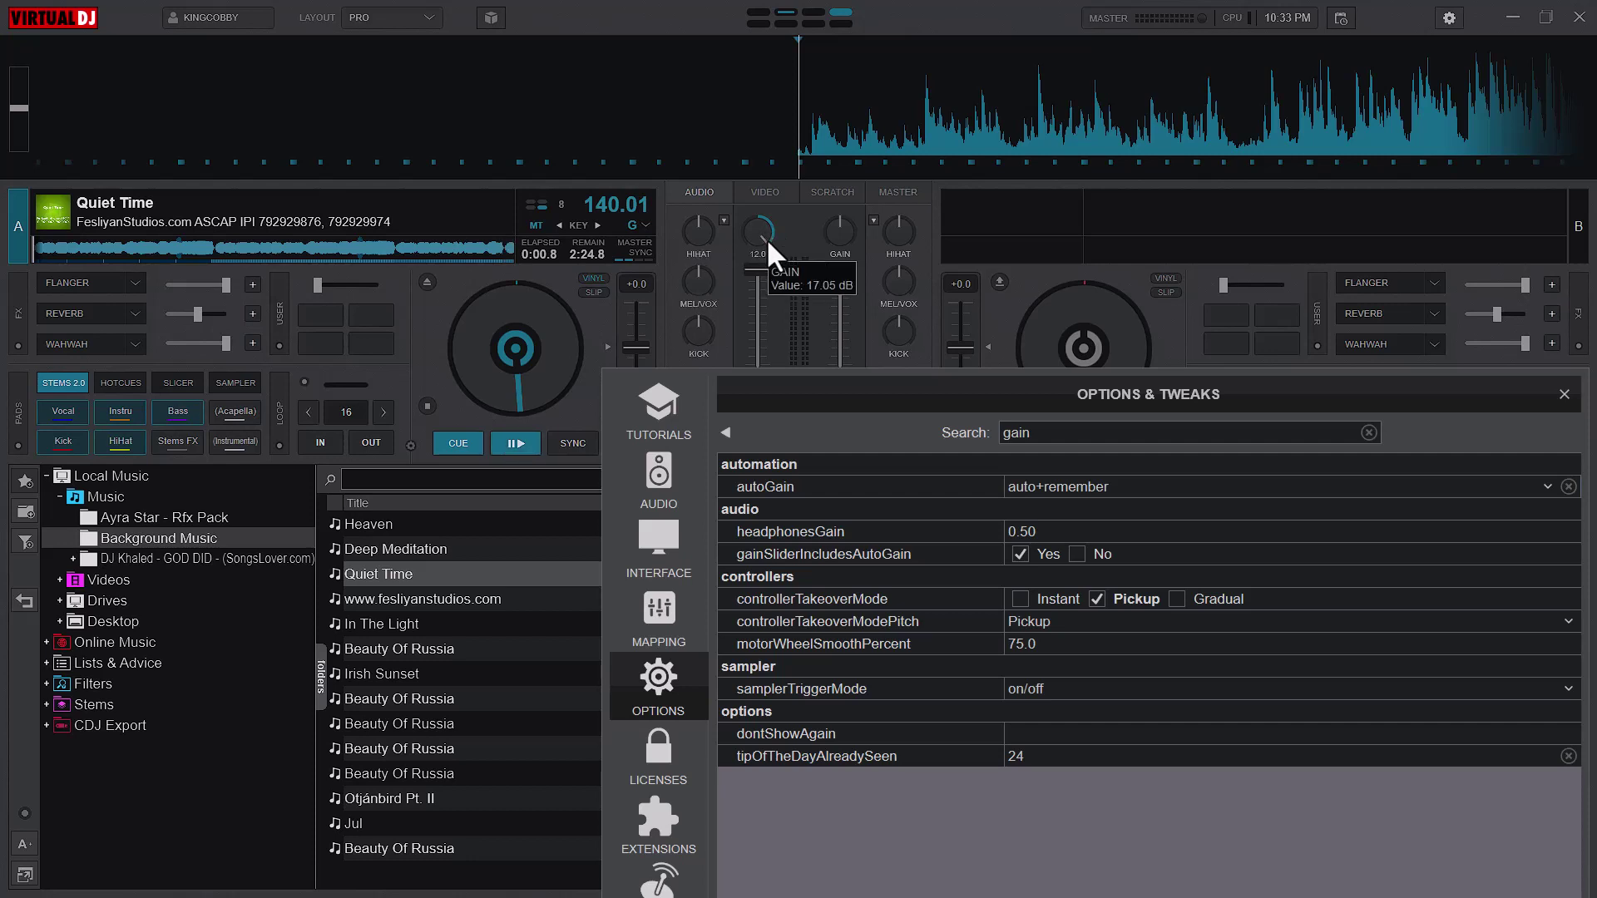
drag(766, 238, 767, 273)
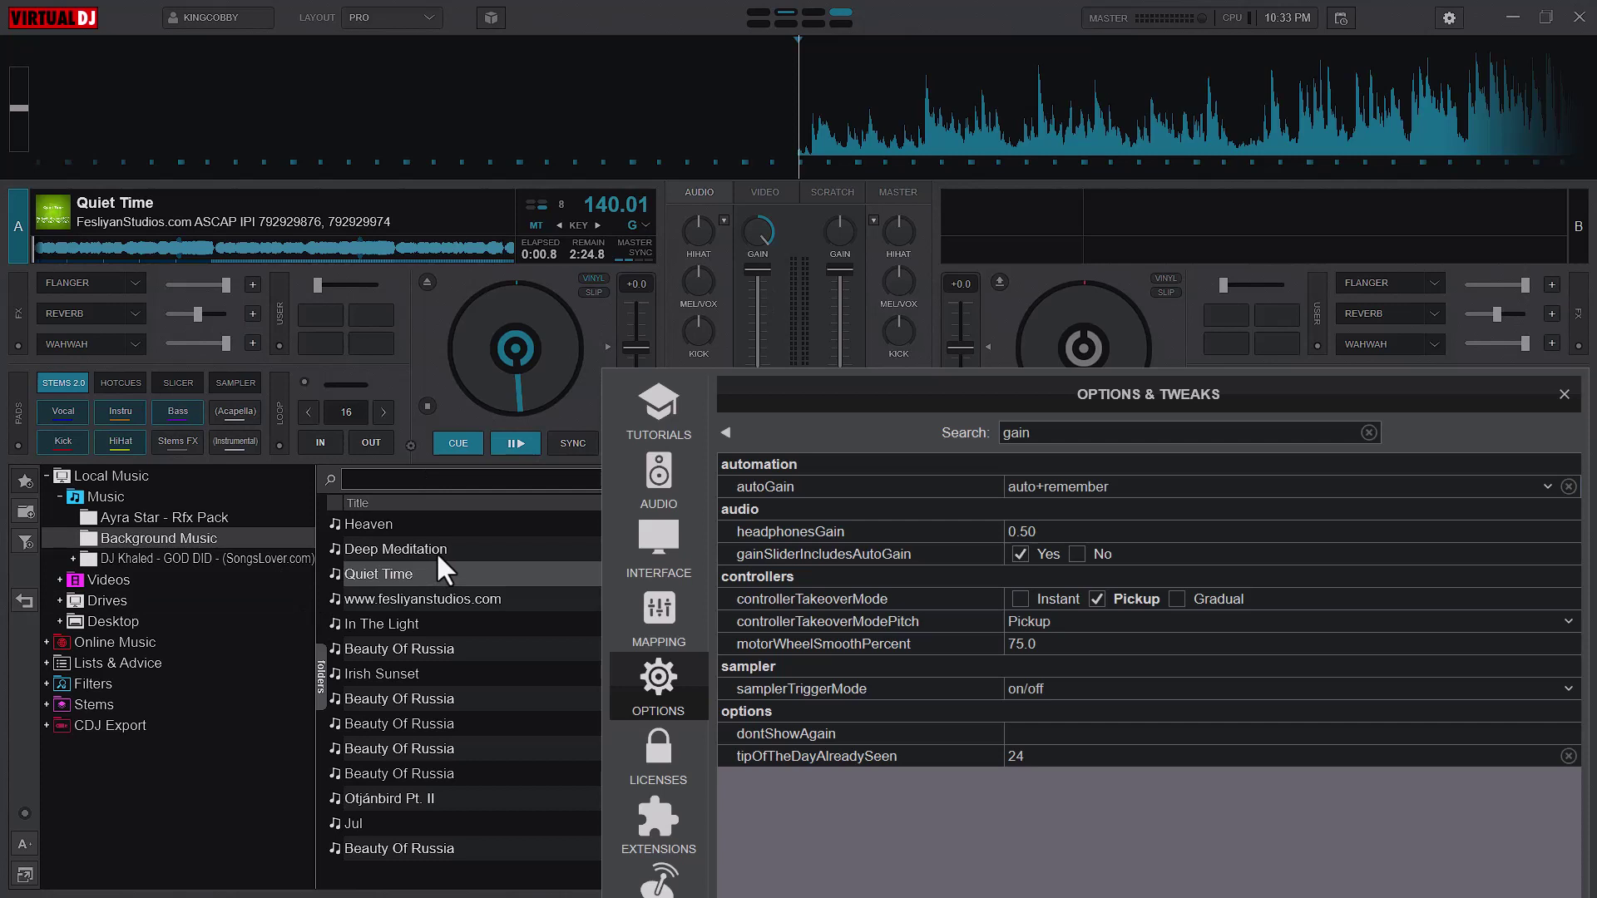
Swap to Deep Meditation and back to Quiet Time, confirming its 17.05 dB gain returns
drag(436, 549, 499, 399)
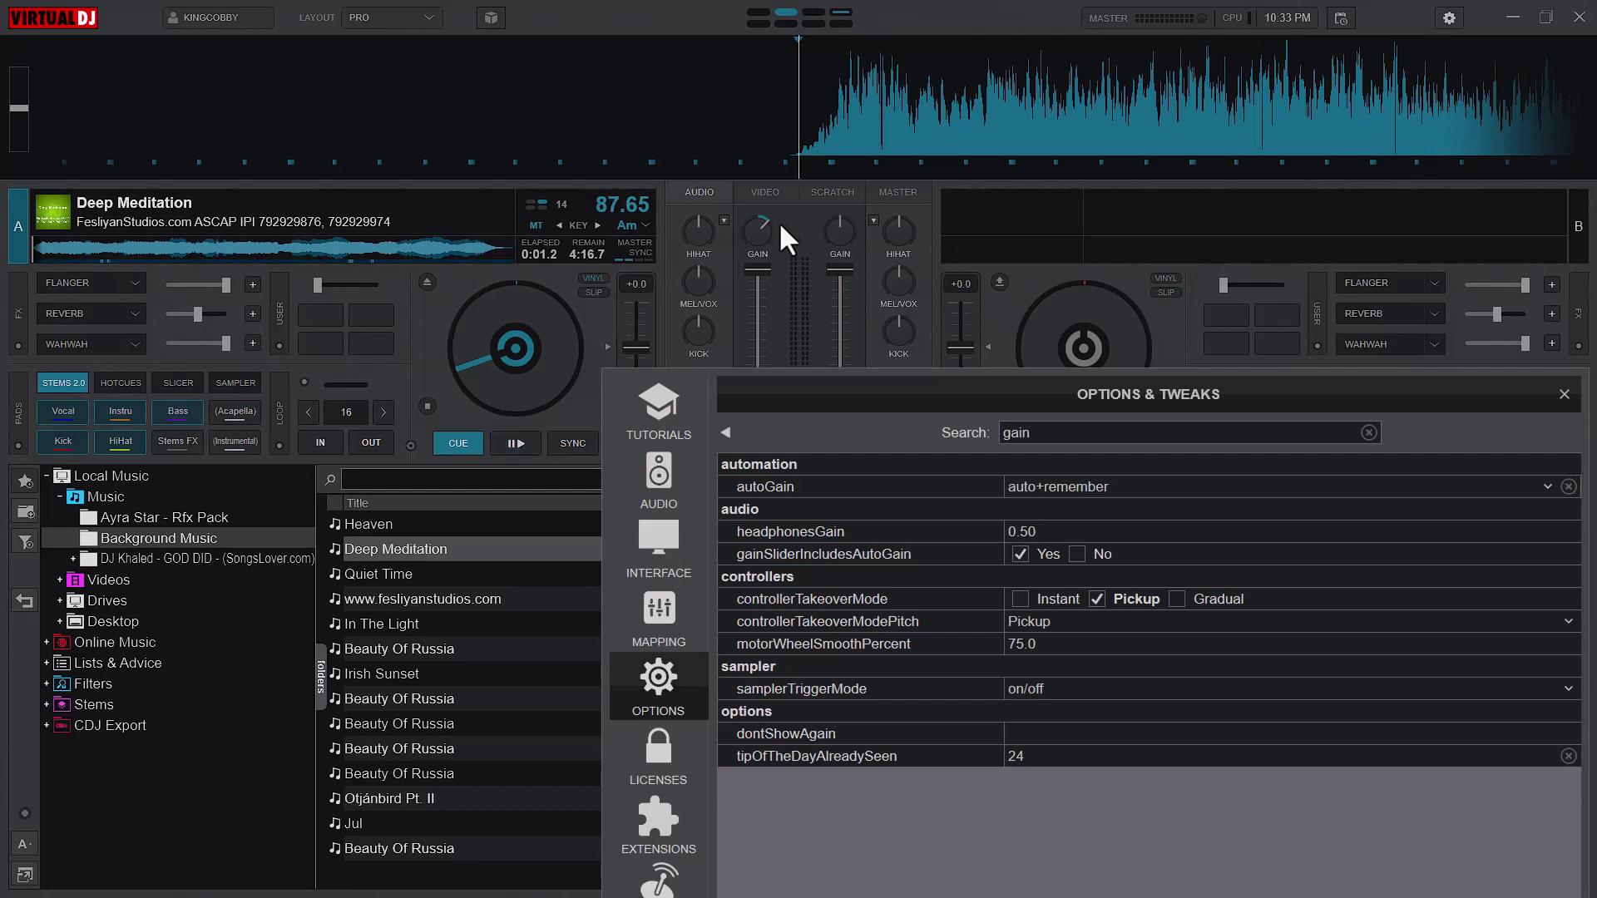
drag(383, 576, 499, 423)
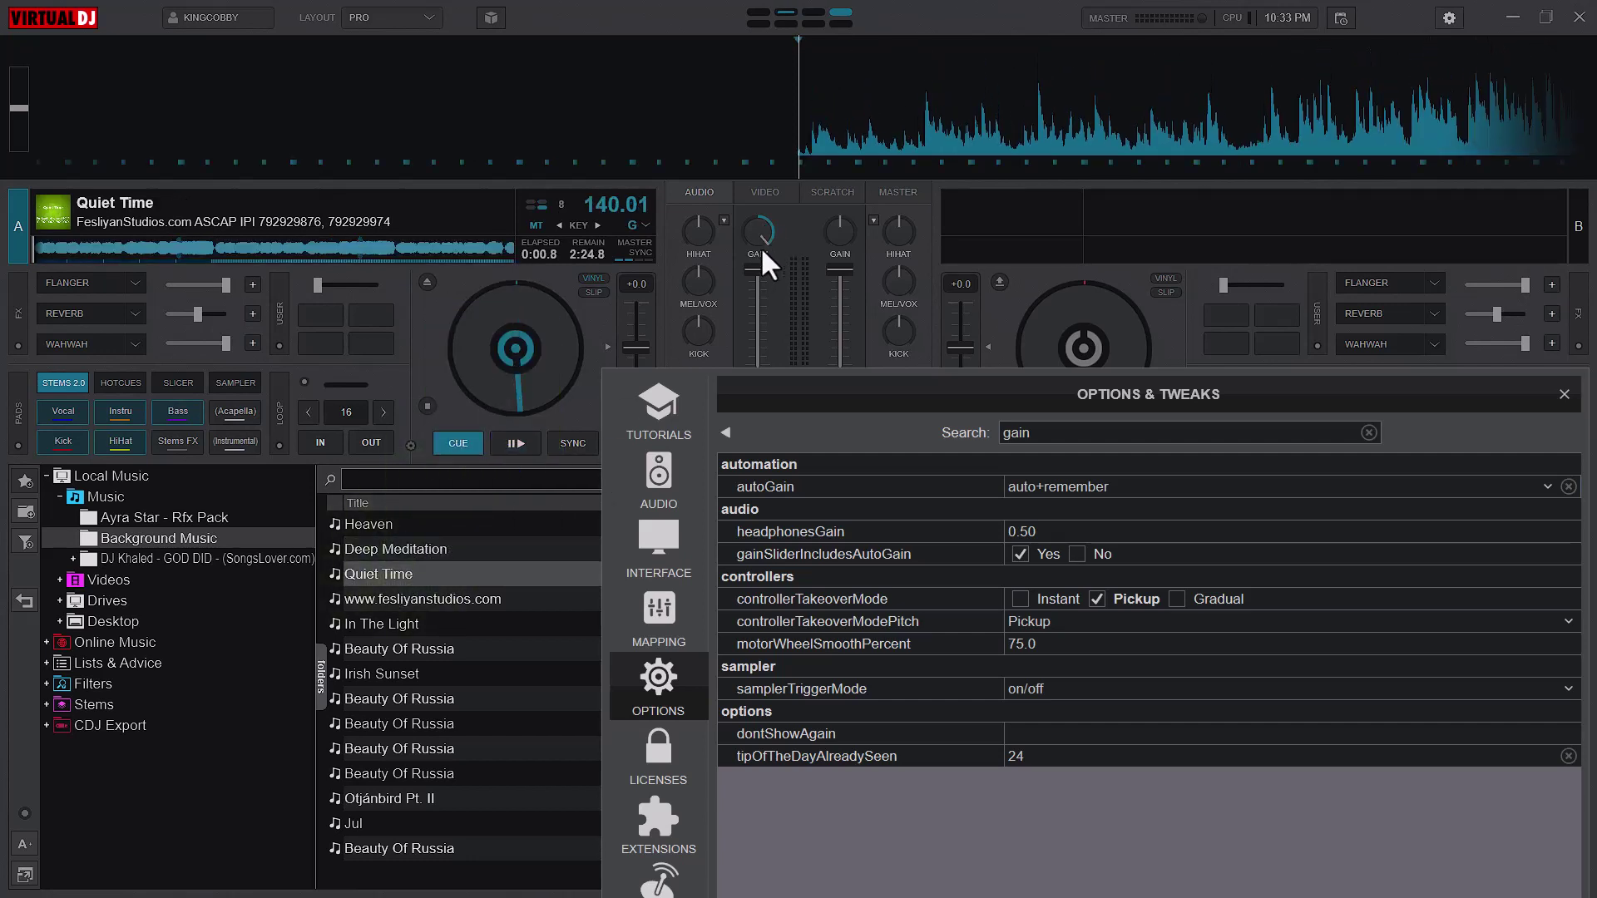
mouse_move(758, 255)
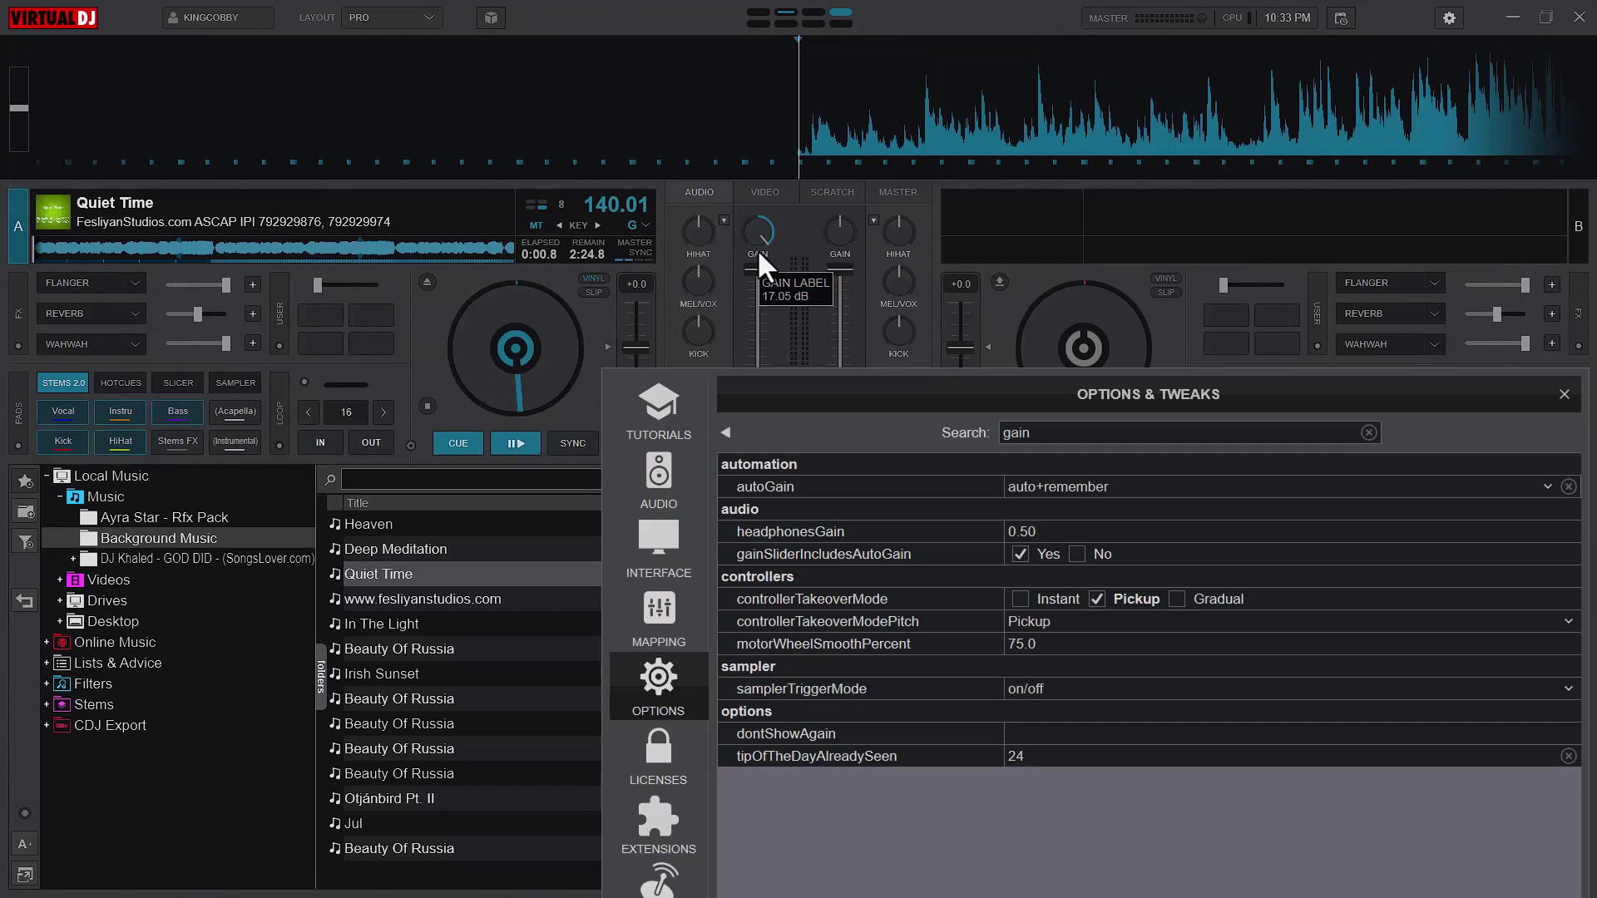
drag(915, 415, 632, 280)
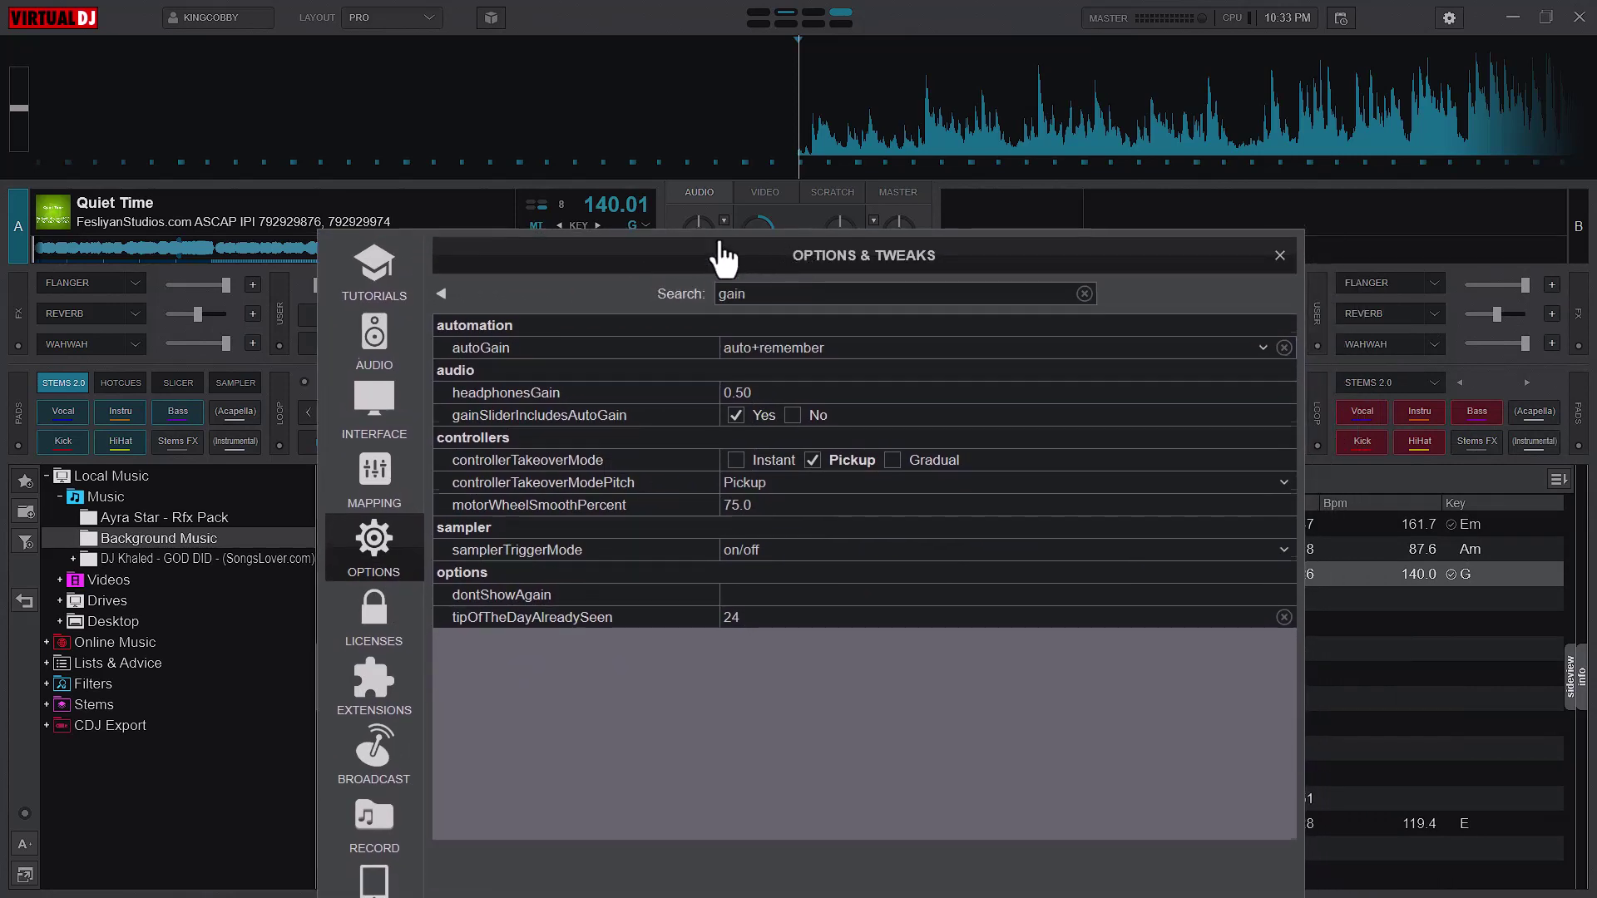
mouse_move(724, 257)
mouse_down()
mouse_move(720, 244)
mouse_move(747, 244)
mouse_up()
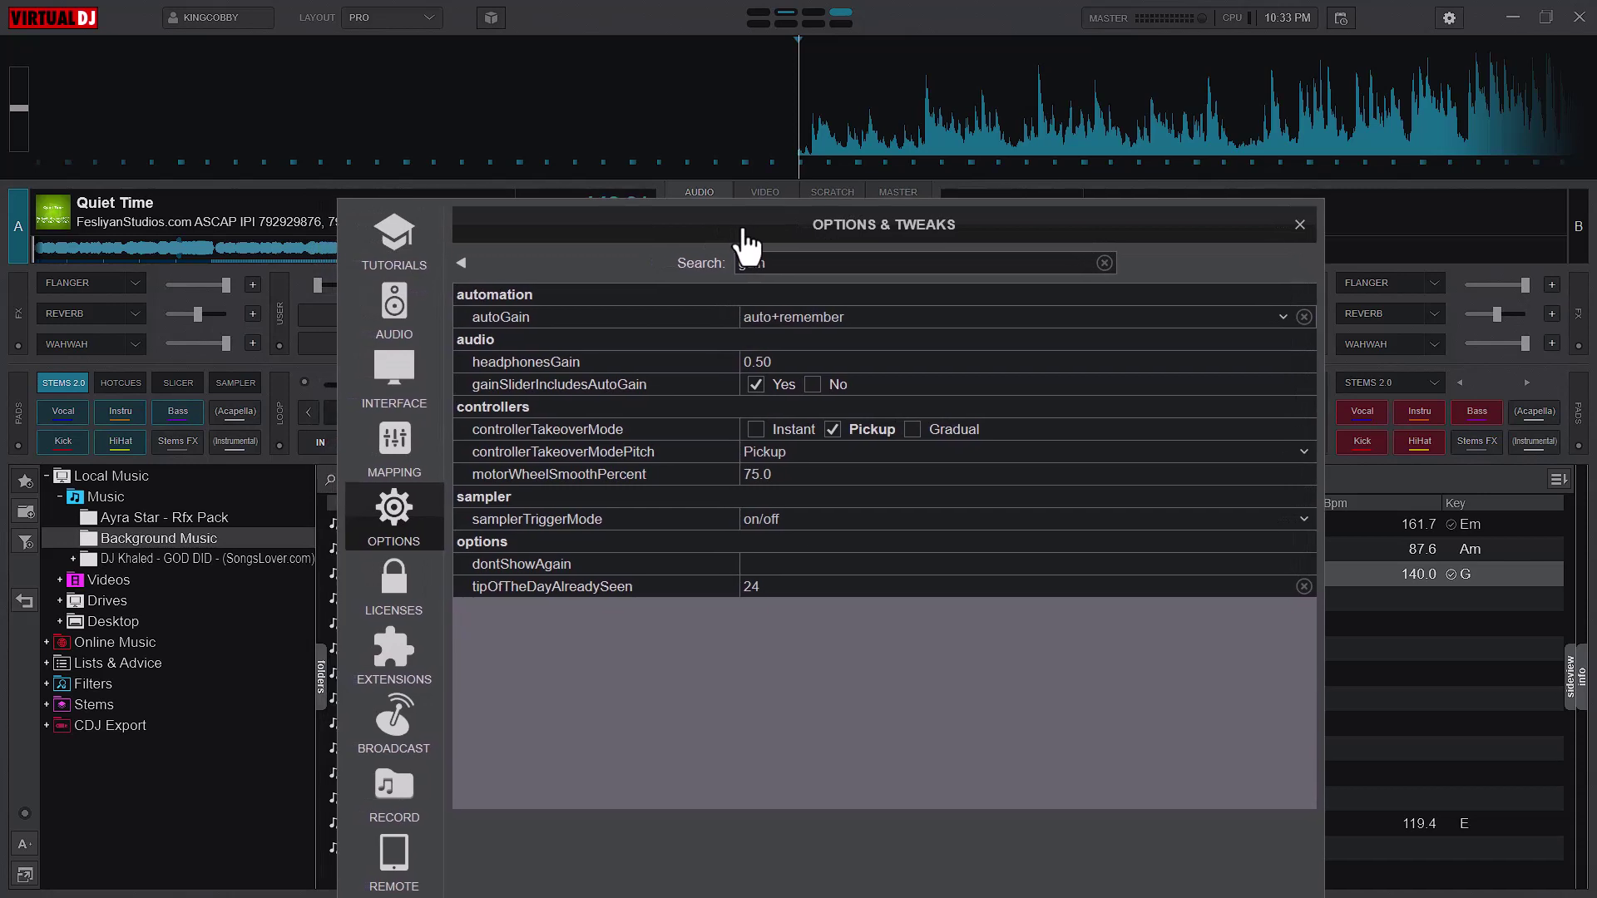
drag(747, 246, 753, 225)
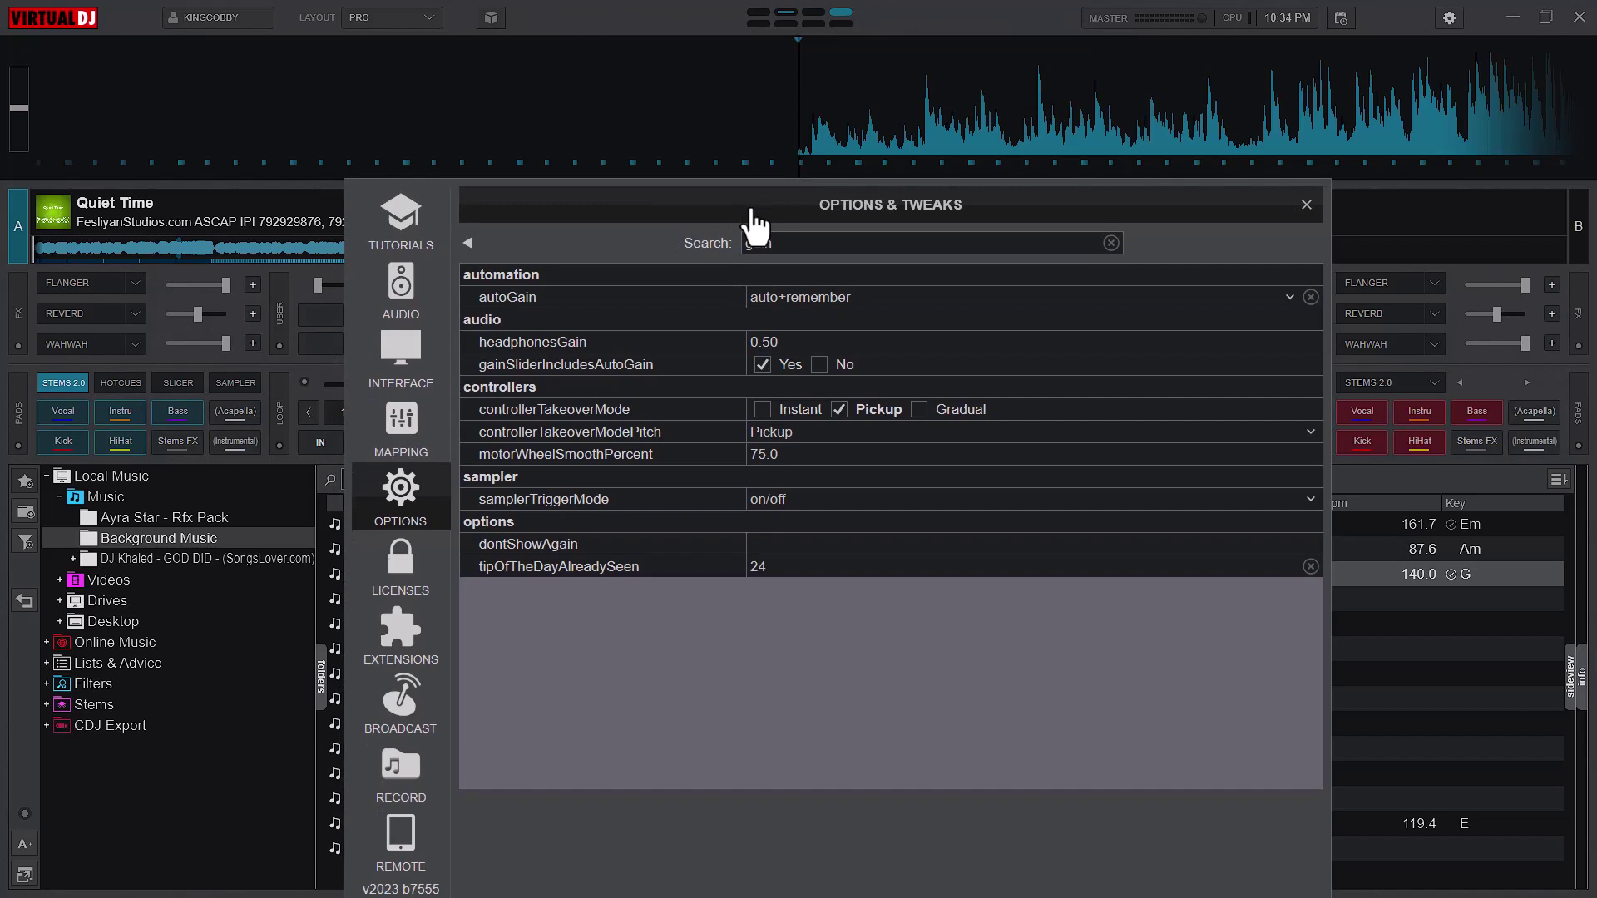